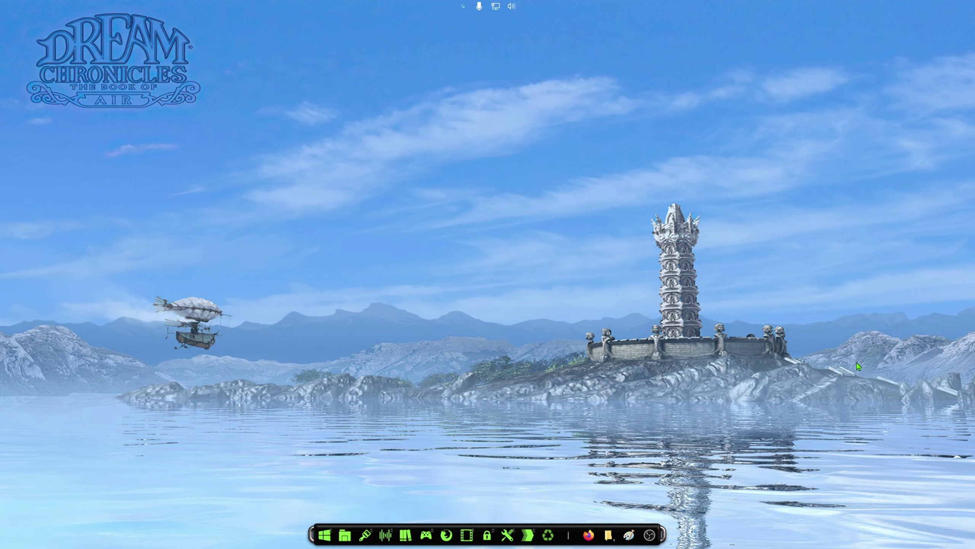
# Step: Bring Firefox forward, showing the dgVoodoo2 Downloads page with stable v2.83.1
pyautogui.click(593, 532)
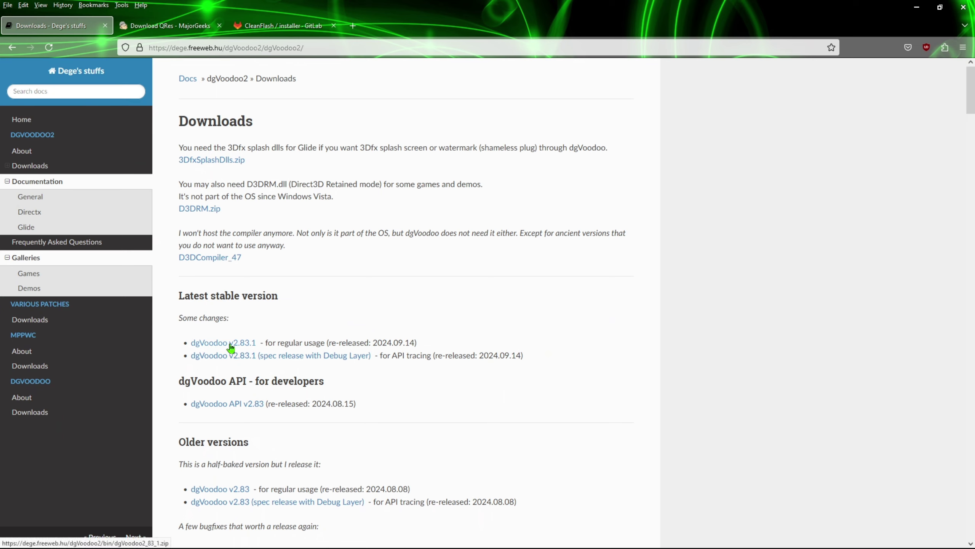
# Step: Switch to the MajorGeeks tab for downloading QRes 1.1
pyautogui.click(196, 27)
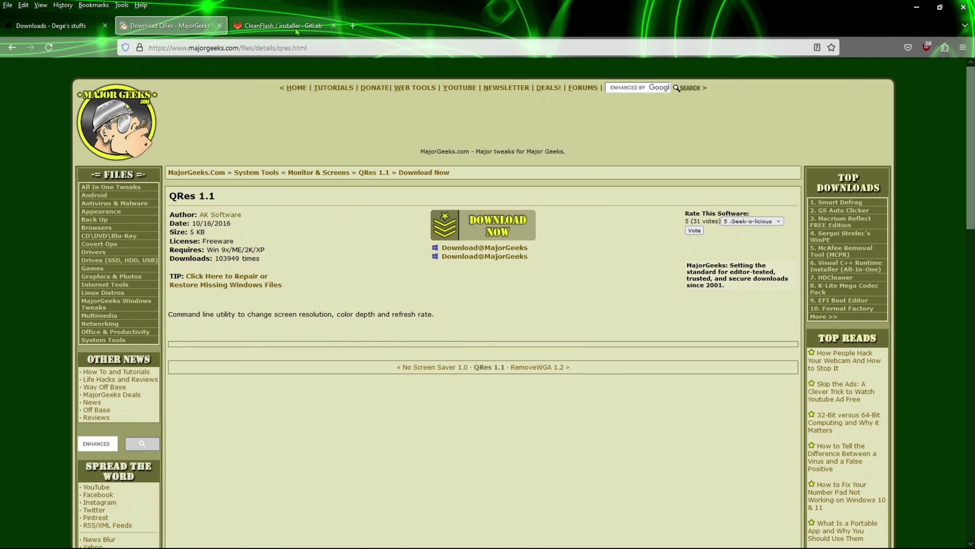
# Step: Scroll through the CleanFlash GitLab README, then minimize Firefox to the desktop
pyautogui.click(308, 29)
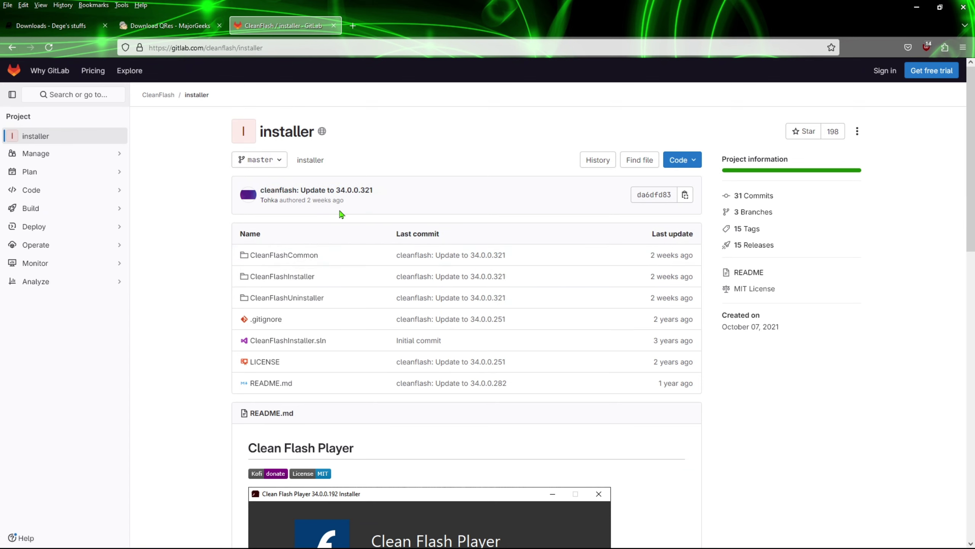
pyautogui.scroll(-3, 340, 214)
pyautogui.scroll(-3, 340, 214)
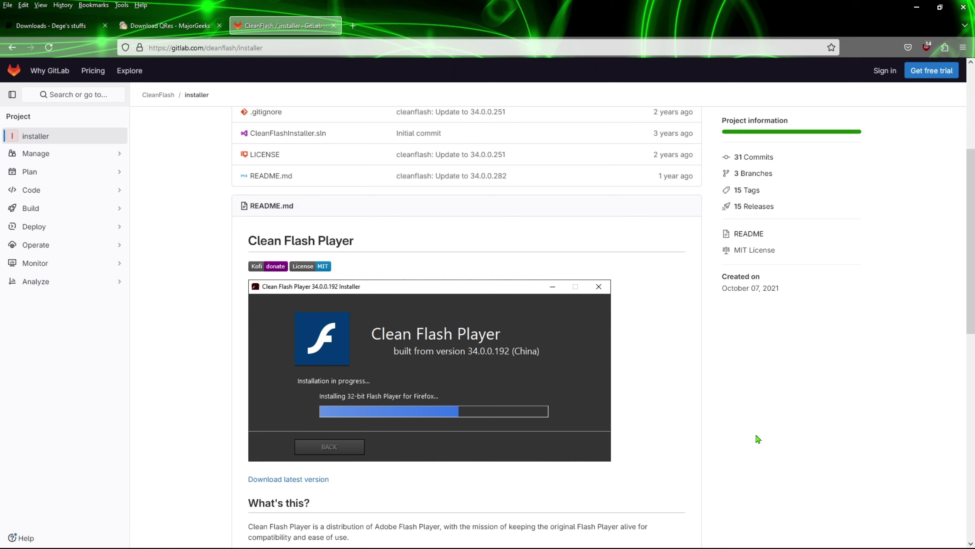
pyautogui.click(917, 6)
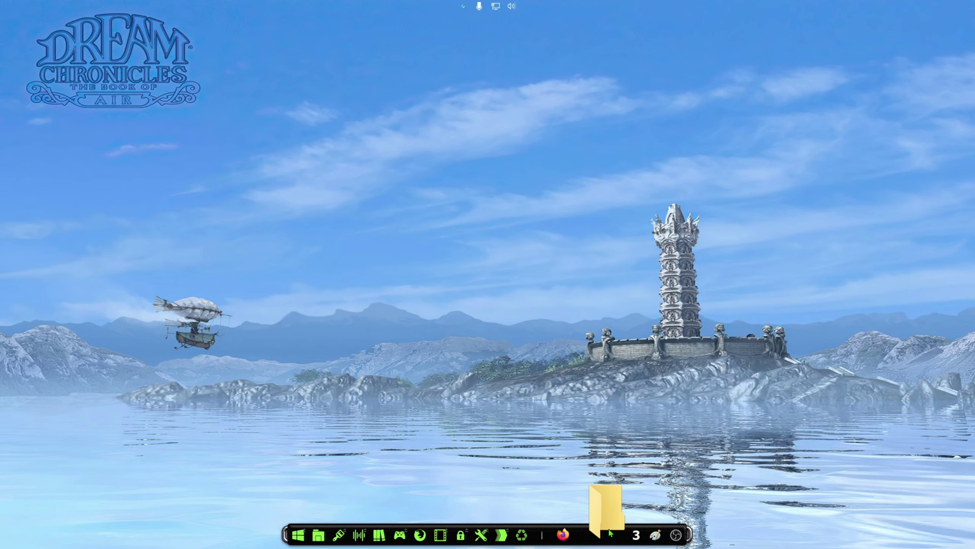
# Step: Restore the Downloads › New folder Explorer window and select the dgVoodoo2_83_1 folder
pyautogui.moveTo(611, 533)
pyautogui.moveTo(675, 449)
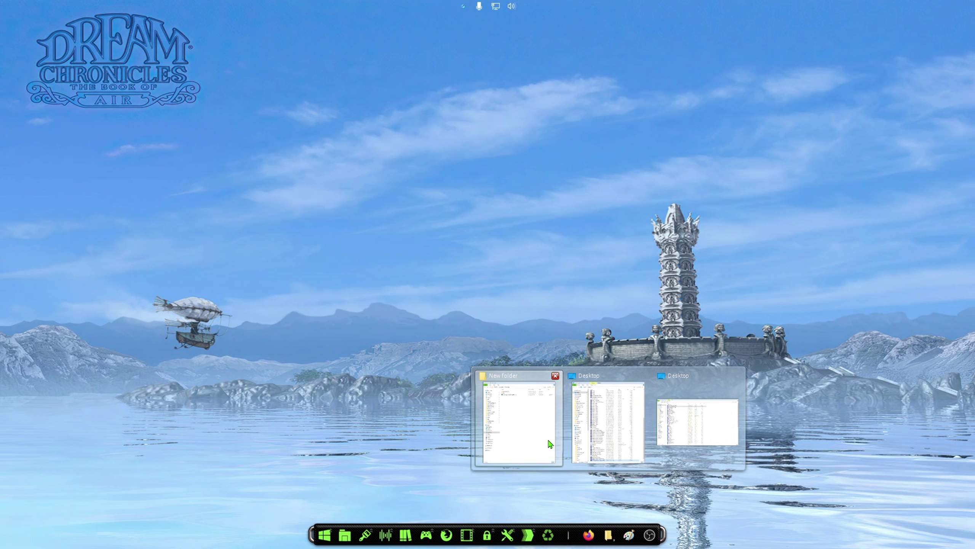
pyautogui.click(549, 442)
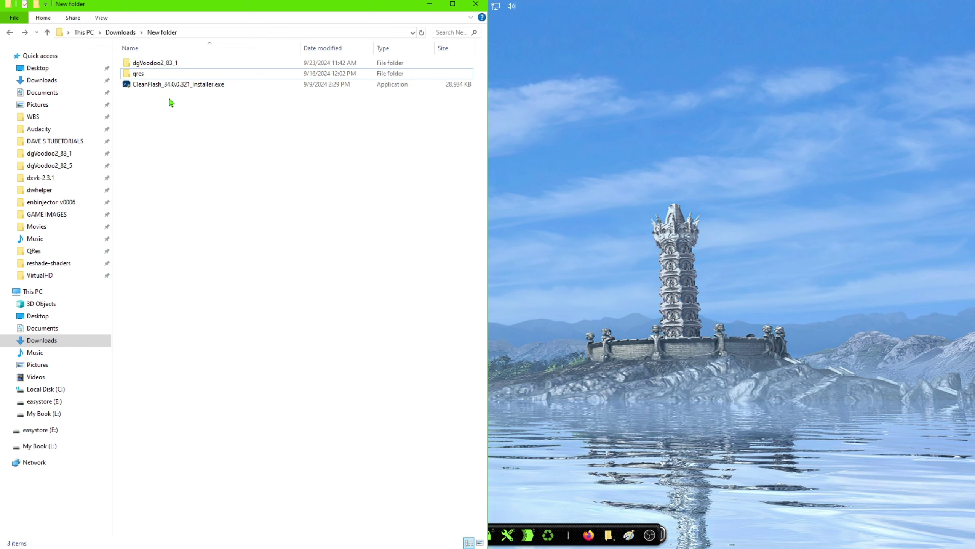
pyautogui.moveTo(167, 67)
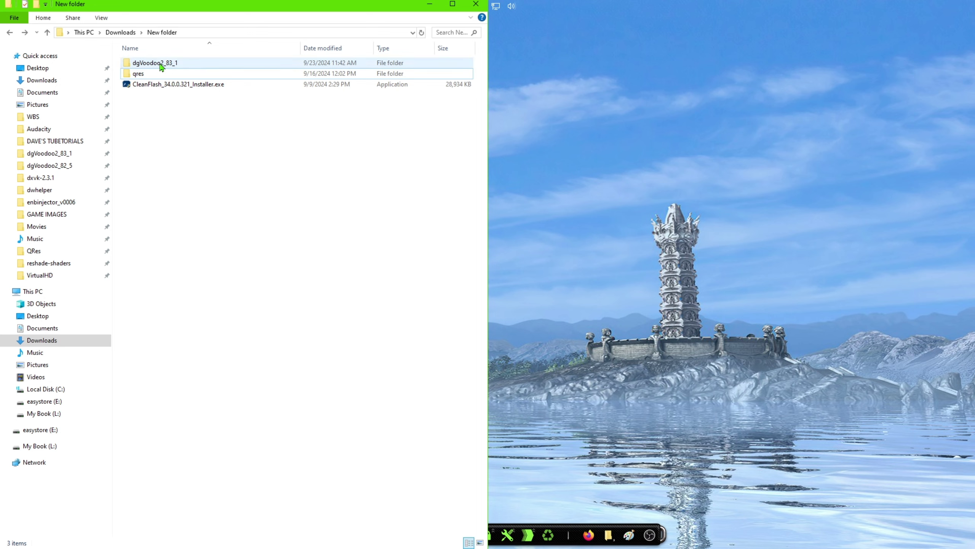
pyautogui.click(160, 67)
pyautogui.click(172, 189)
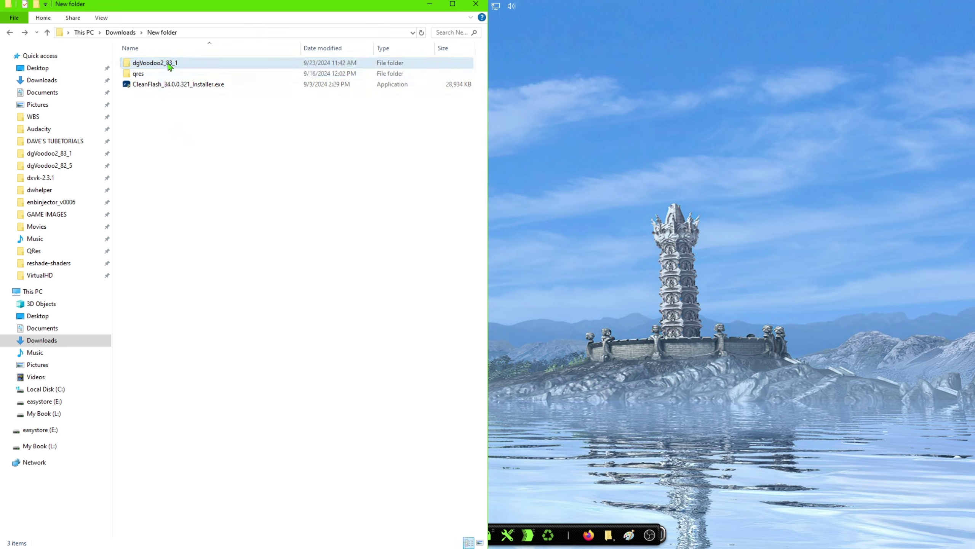
pyautogui.moveTo(169, 66)
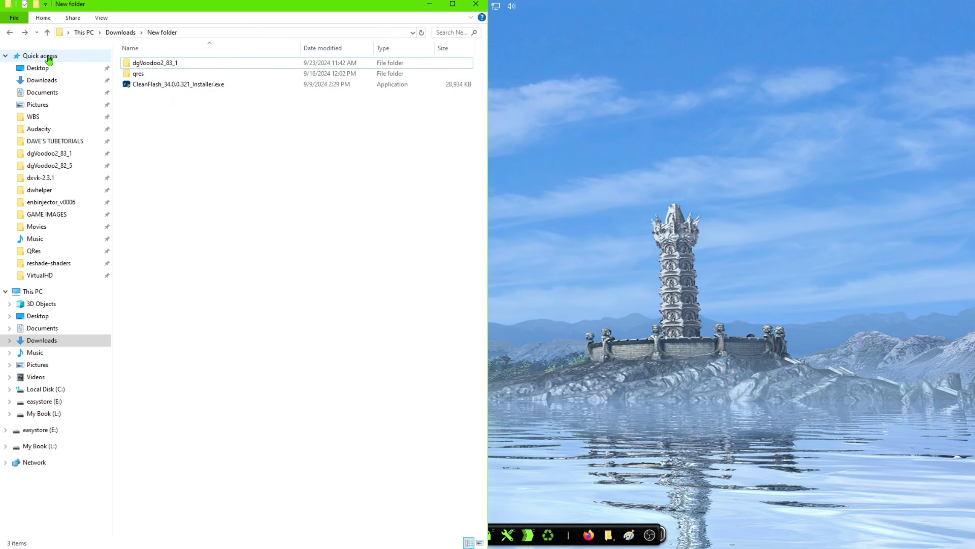
# Step: Expand the Quick access list and drag dgVoodoo2_83_1 toward it to pin it
pyautogui.click(4, 57)
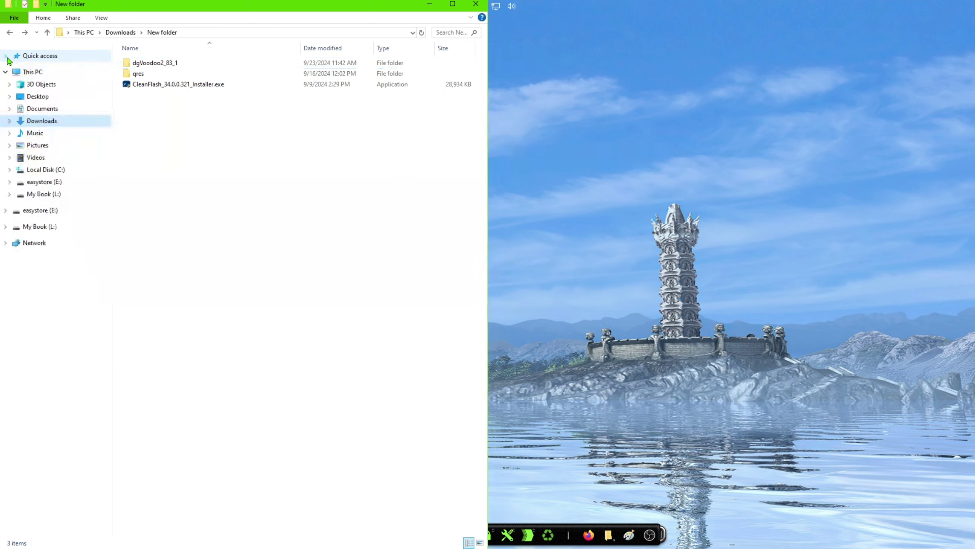
pyautogui.click(4, 57)
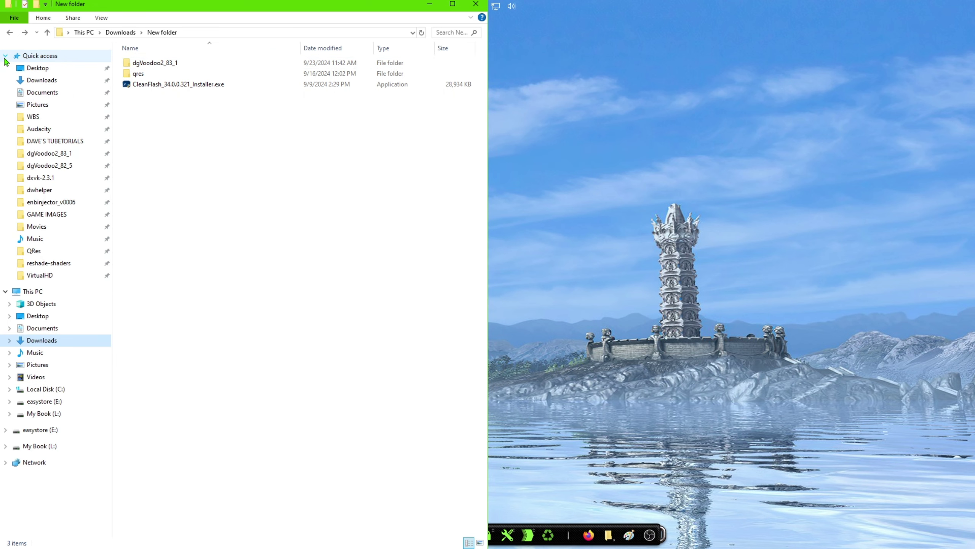
pyautogui.click(4, 58)
pyautogui.click(5, 58)
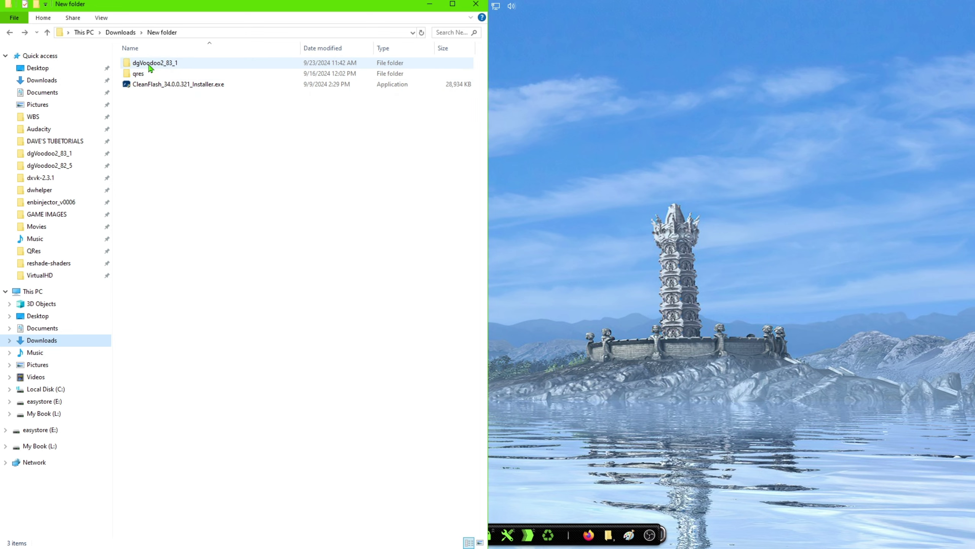
pyautogui.moveTo(152, 66)
pyautogui.mouseDown()
pyautogui.moveTo(123, 42)
pyautogui.moveTo(56, 62)
pyautogui.moveTo(163, 42)
pyautogui.moveTo(165, 64)
pyautogui.mouseUp()
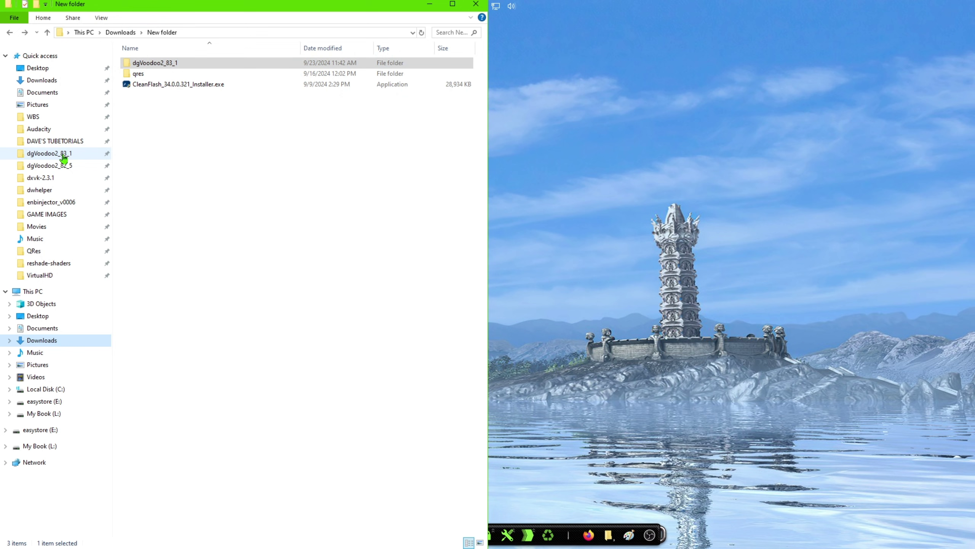
# Step: Show Dream Chronicles 4's container folder from the dock's Game › Point and Click › Dream Chronicles group
pyautogui.click(610, 534)
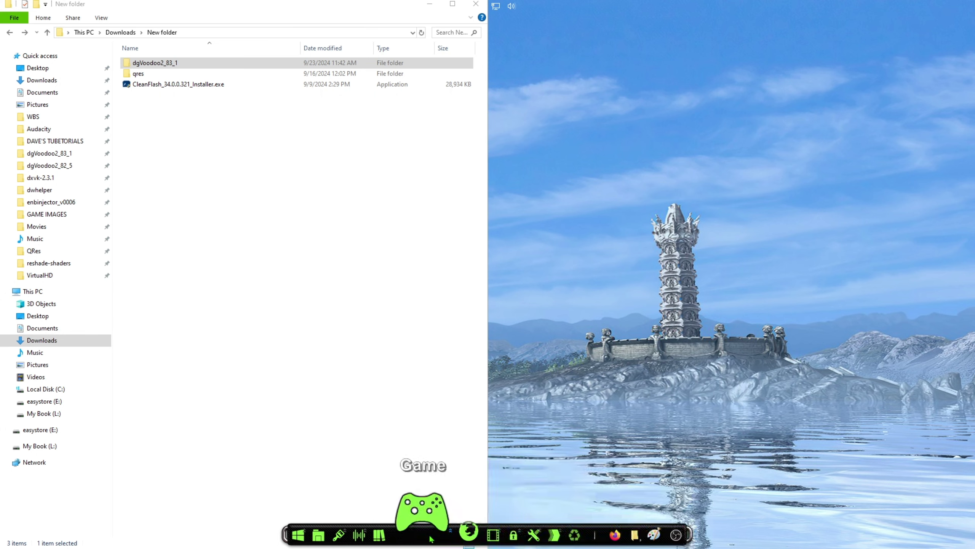
pyautogui.click(432, 537)
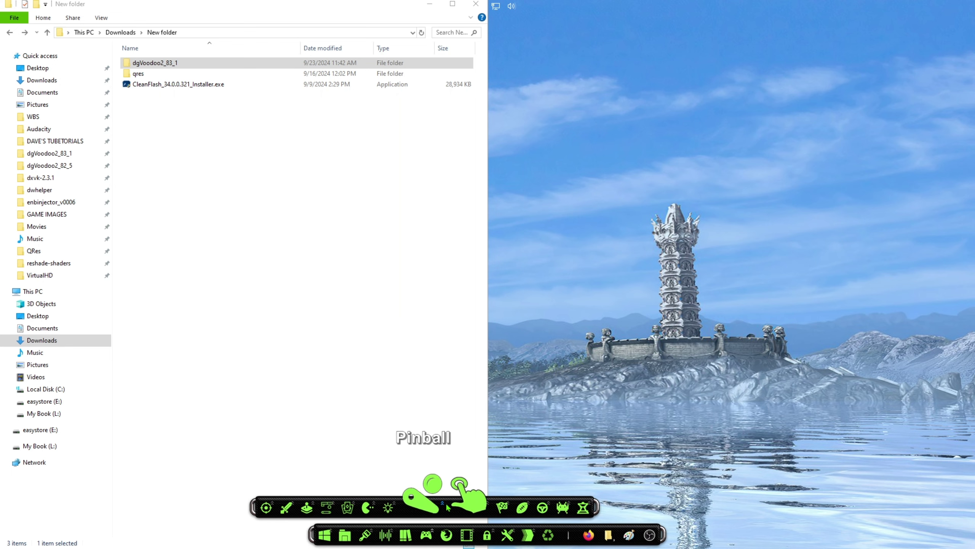
pyautogui.click(462, 508)
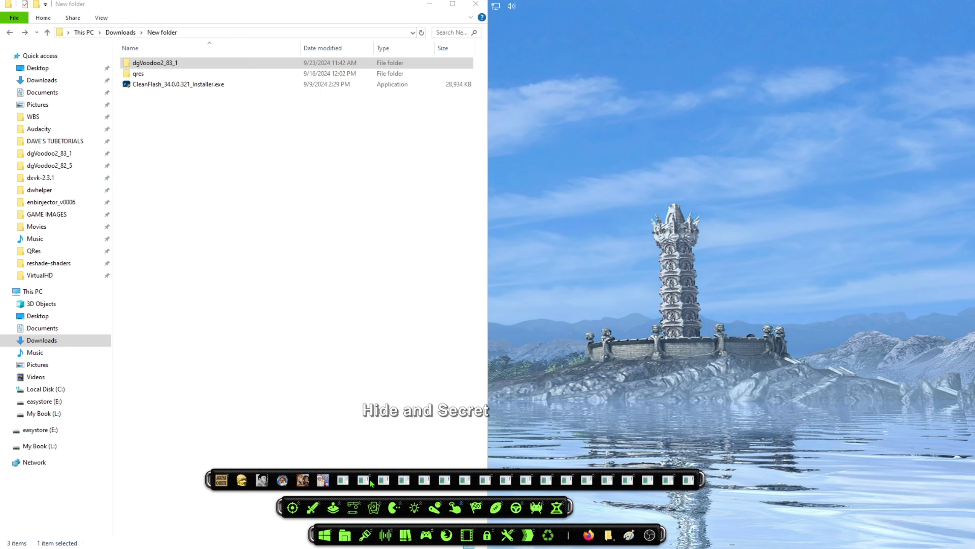
pyautogui.click(367, 481)
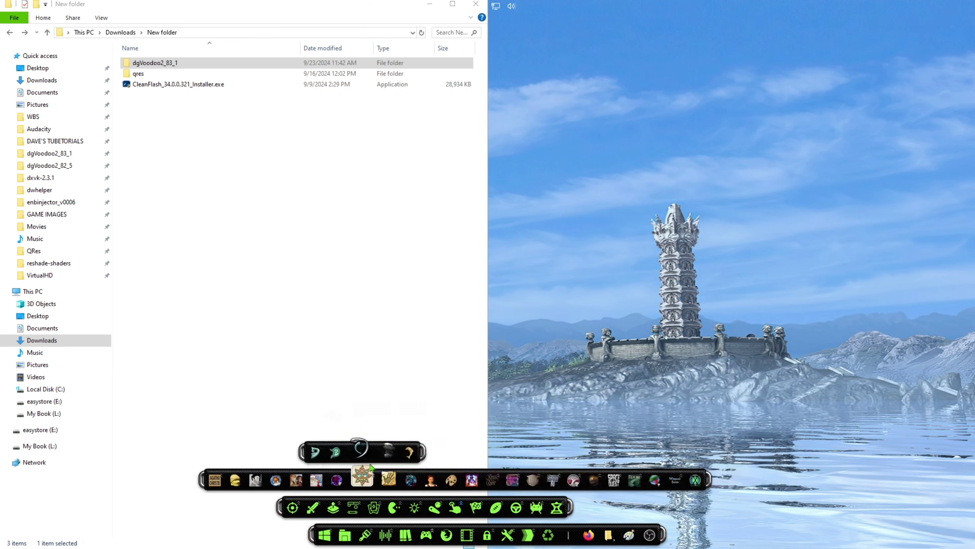
pyautogui.rightClick(381, 449)
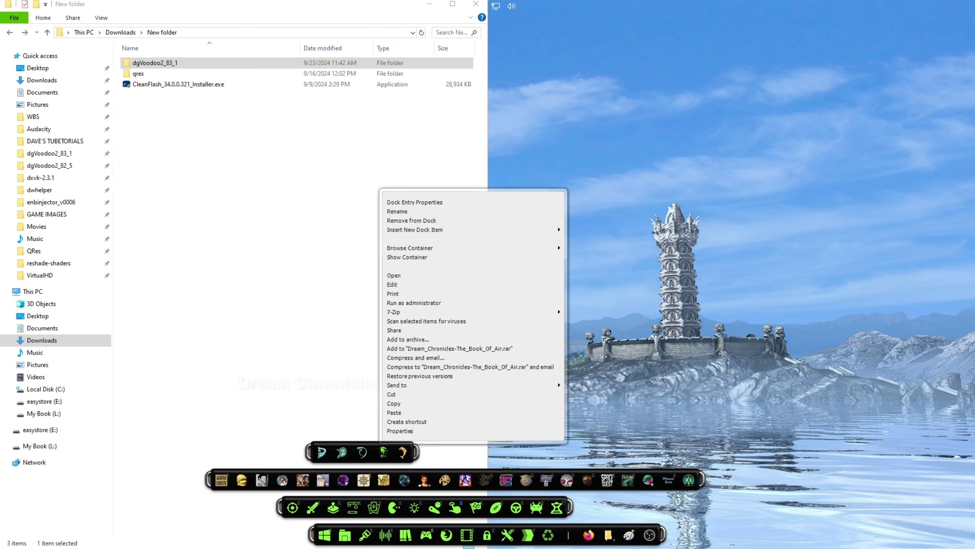
pyautogui.click(387, 255)
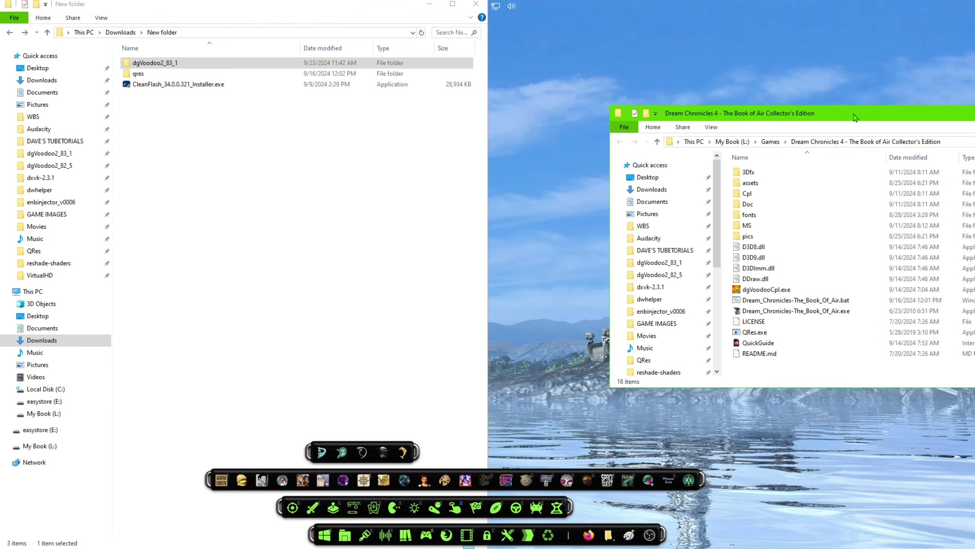
pyautogui.moveTo(855, 117); pyautogui.dragTo(974, 119)
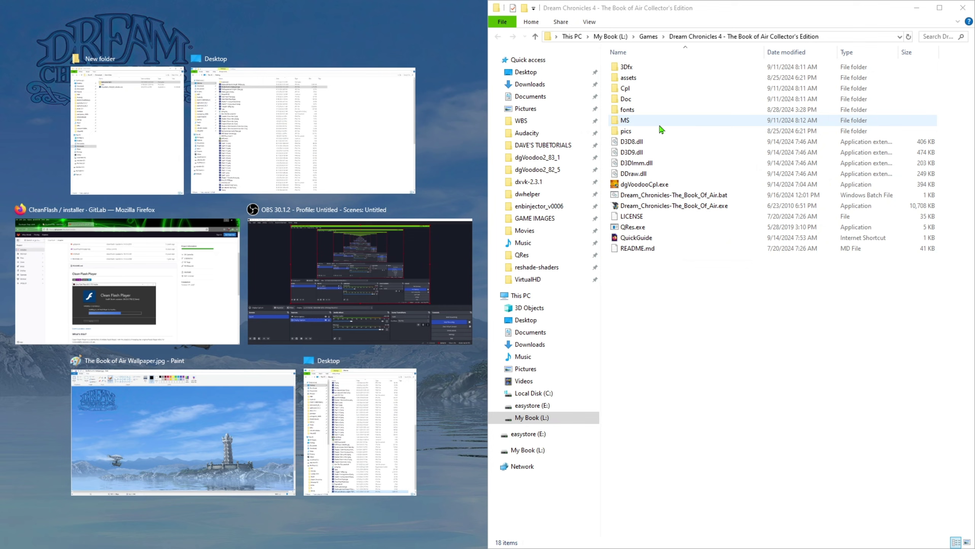
pyautogui.click(145, 165)
pyautogui.doubleClick(162, 67)
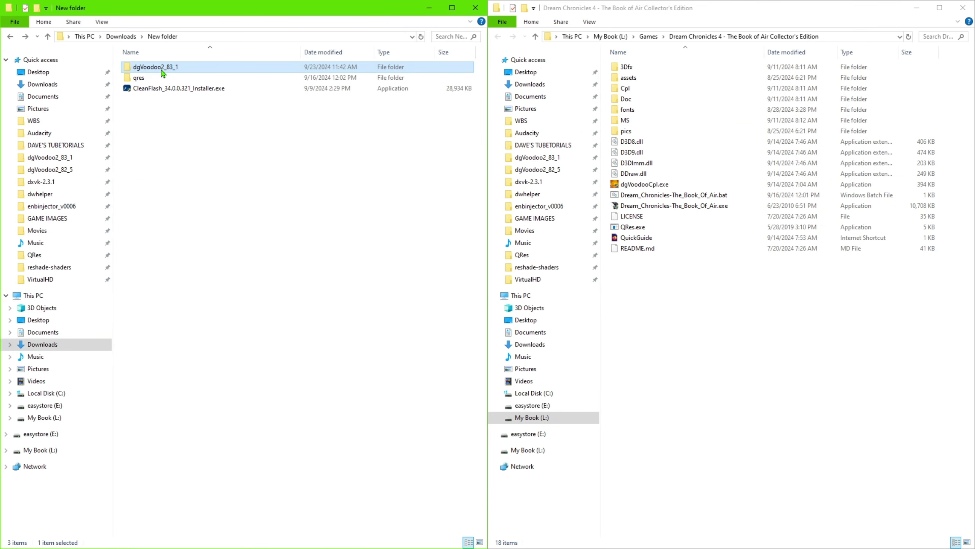
pyautogui.hotkey('ctrl', 'a')
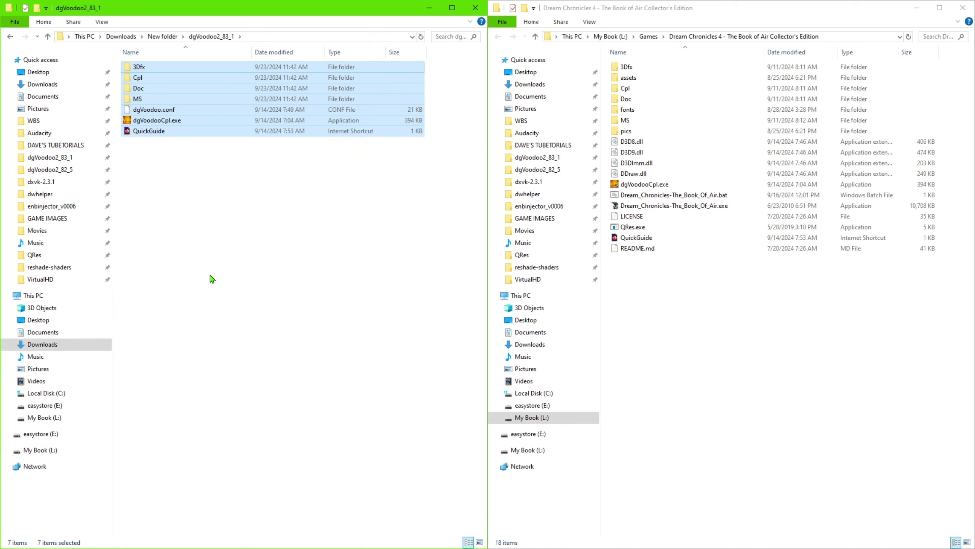
pyautogui.click(203, 257)
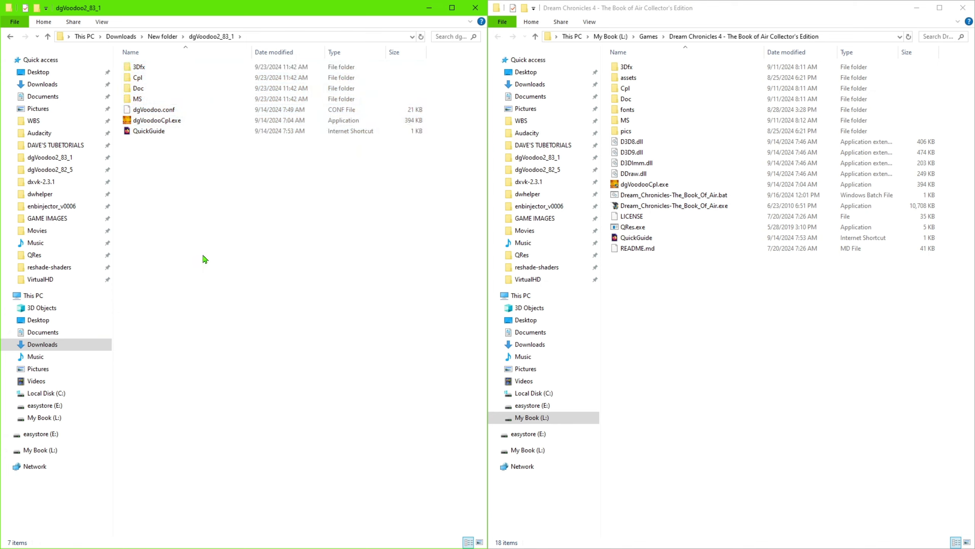
pyautogui.hotkey('ctrl', 'a')
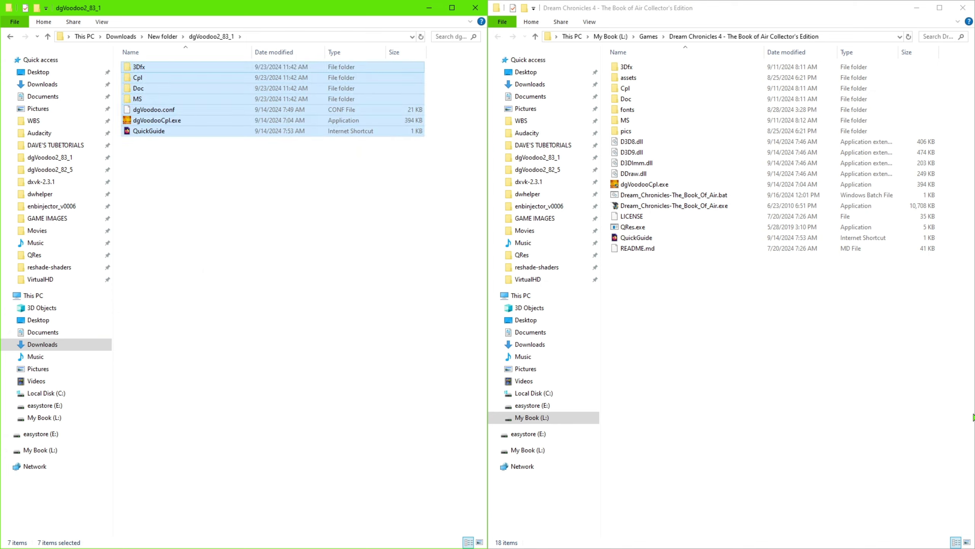
pyautogui.click(780, 449)
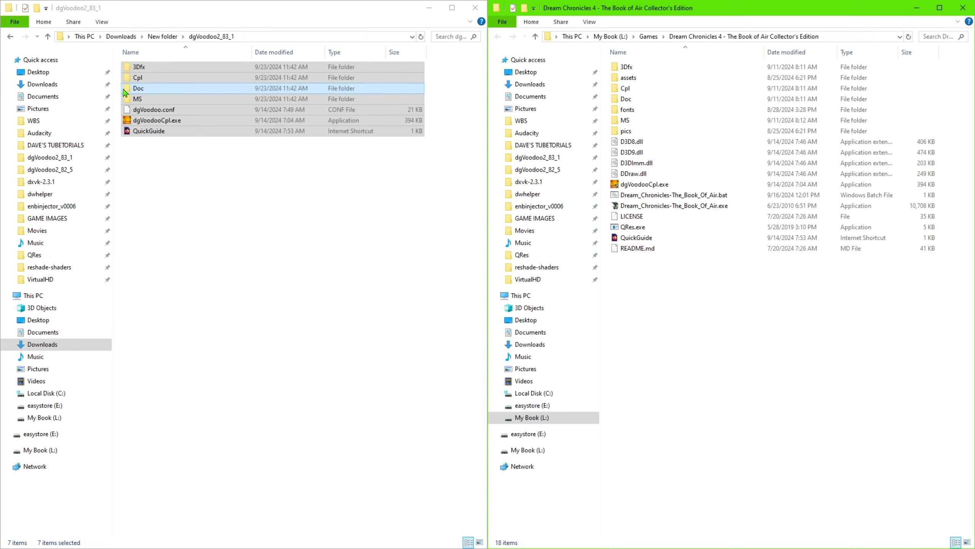
pyautogui.click(247, 259)
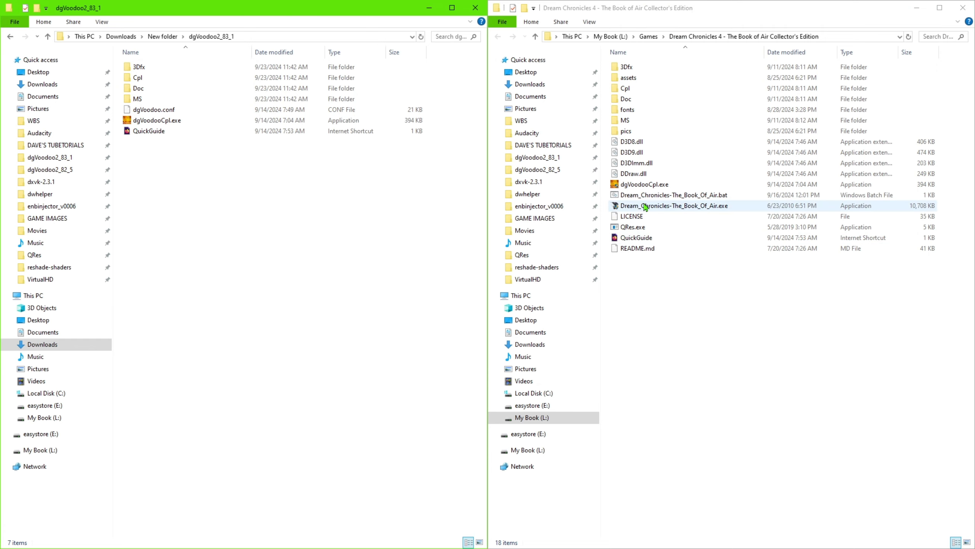
# Step: Open the qres folder in Downloads › New folder to see QRes.exe, then minimize that window
pyautogui.click(11, 37)
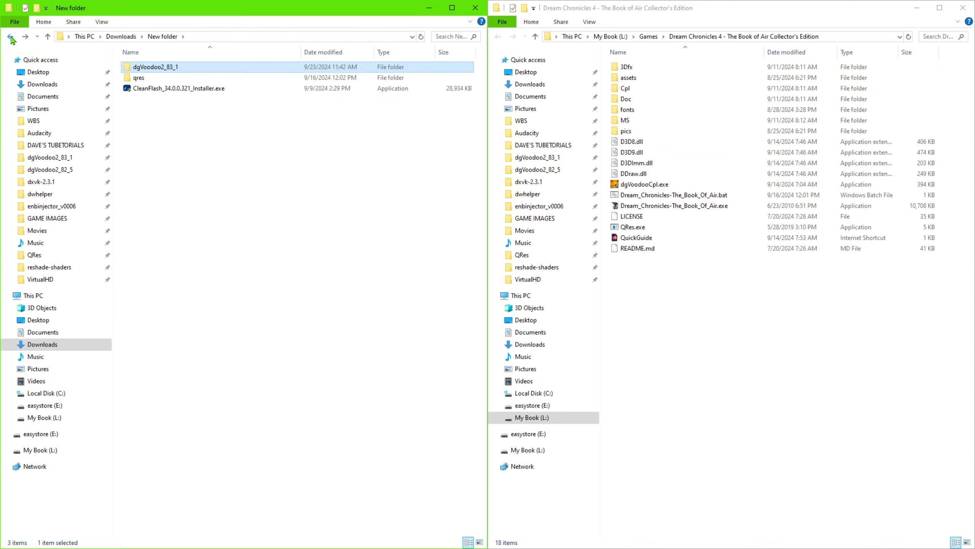
pyautogui.doubleClick(135, 79)
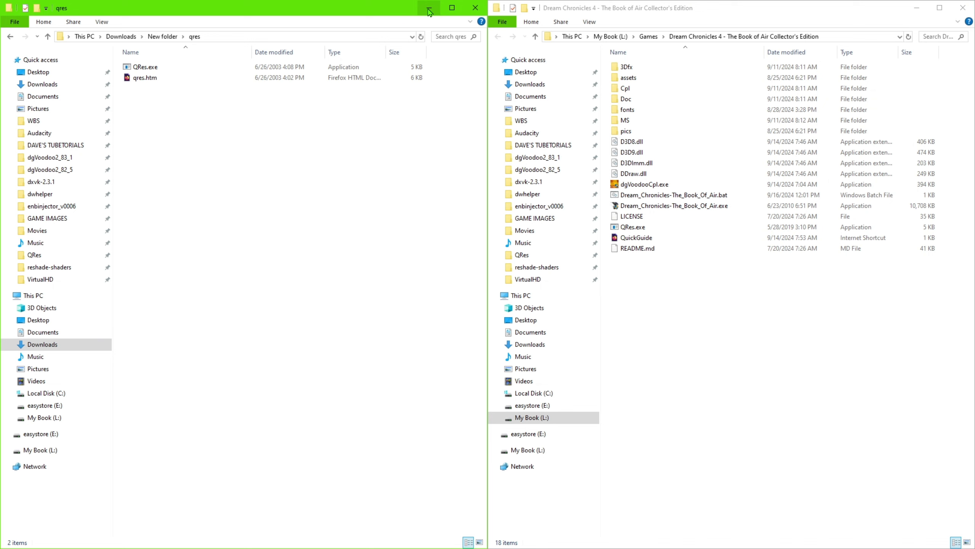
pyautogui.click(429, 12)
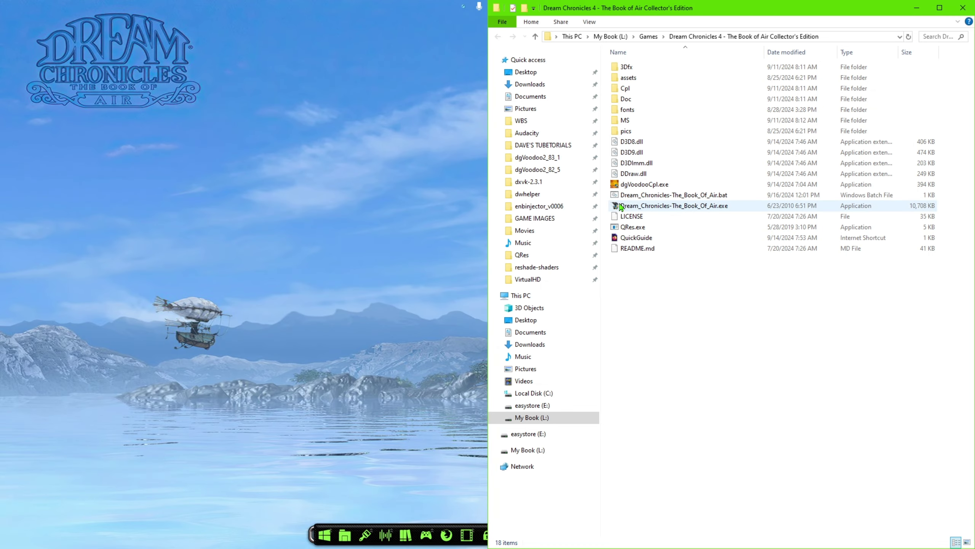
# Step: Add an empty text file named New Text Document.txt to the Dream Chronicles 4 folder
pyautogui.rightClick(674, 287)
pyautogui.moveTo(755, 425)
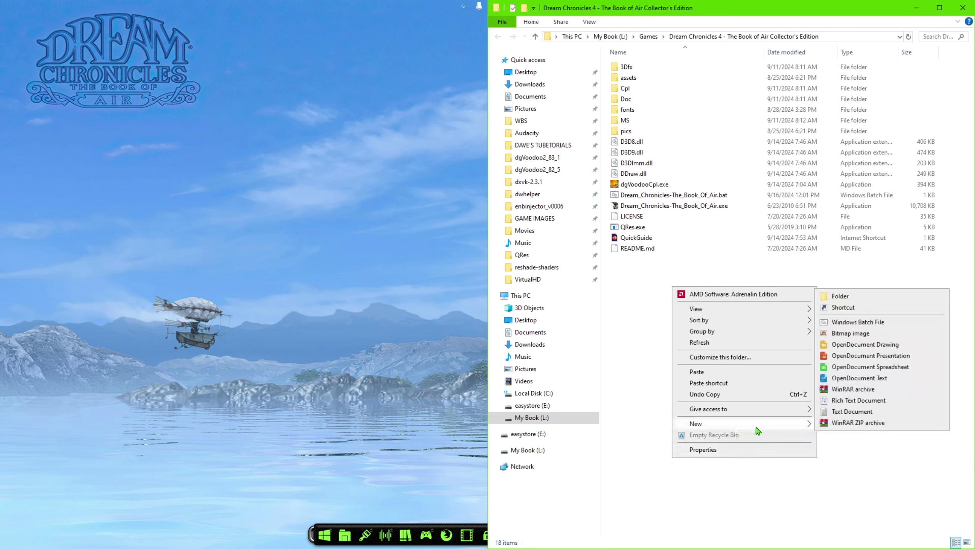
pyautogui.click(858, 411)
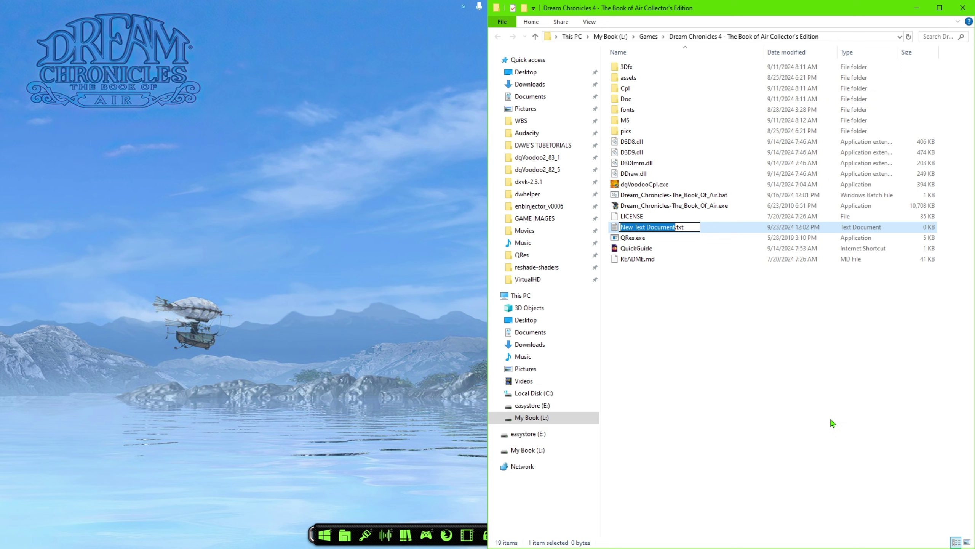
pyautogui.click(726, 346)
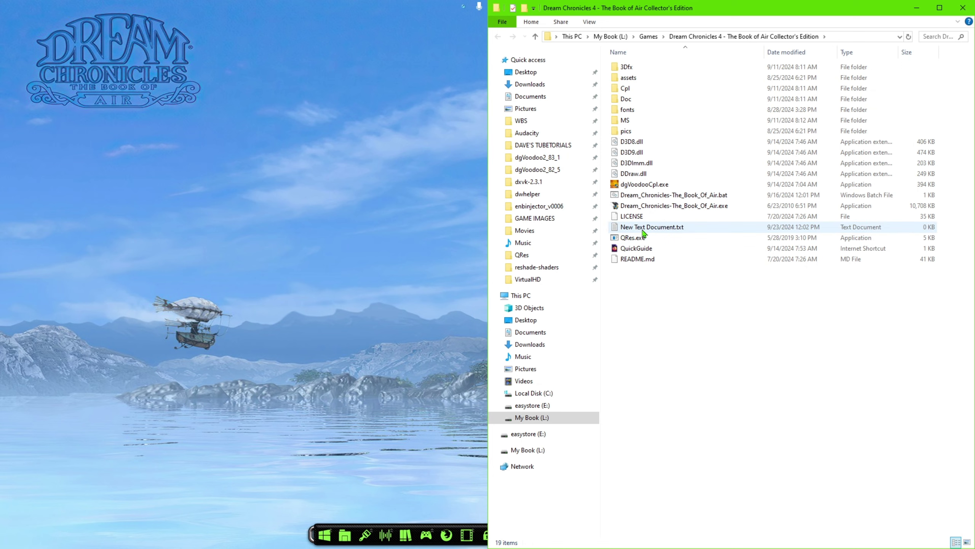
# Step: Open Dream_Chronicles-The_Book_Of_Air.bat in Notepad, copy its six script lines, and minimize it
pyautogui.rightClick(653, 195)
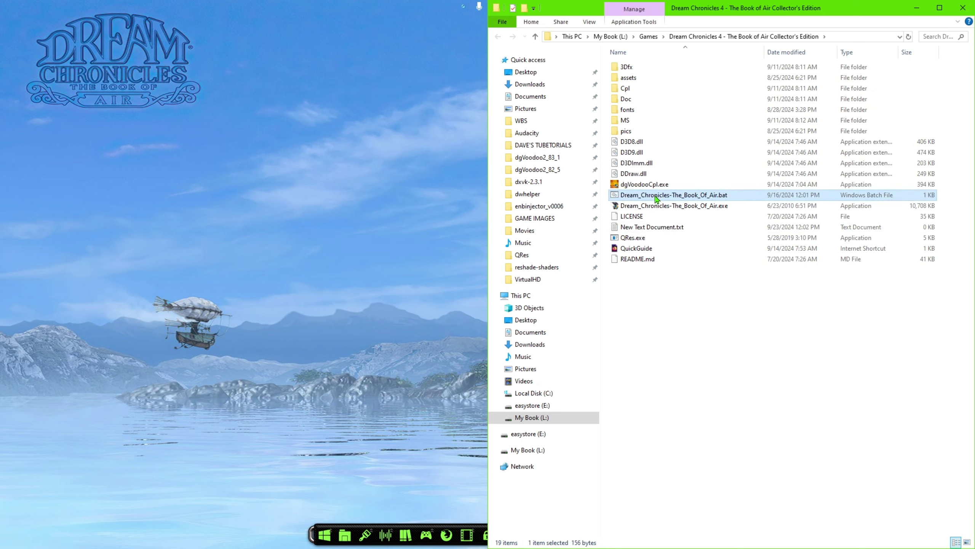
pyautogui.click(678, 217)
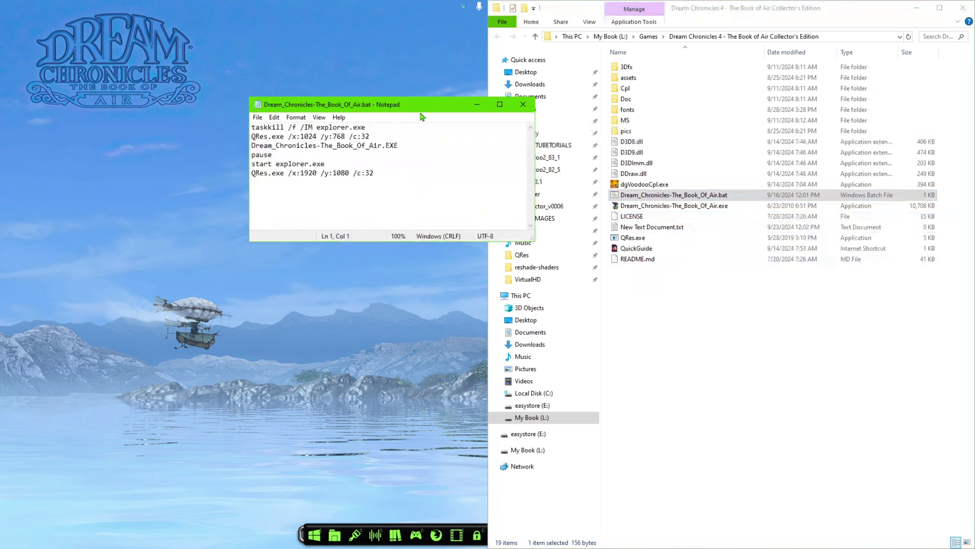
pyautogui.moveTo(420, 109); pyautogui.dragTo(362, 98)
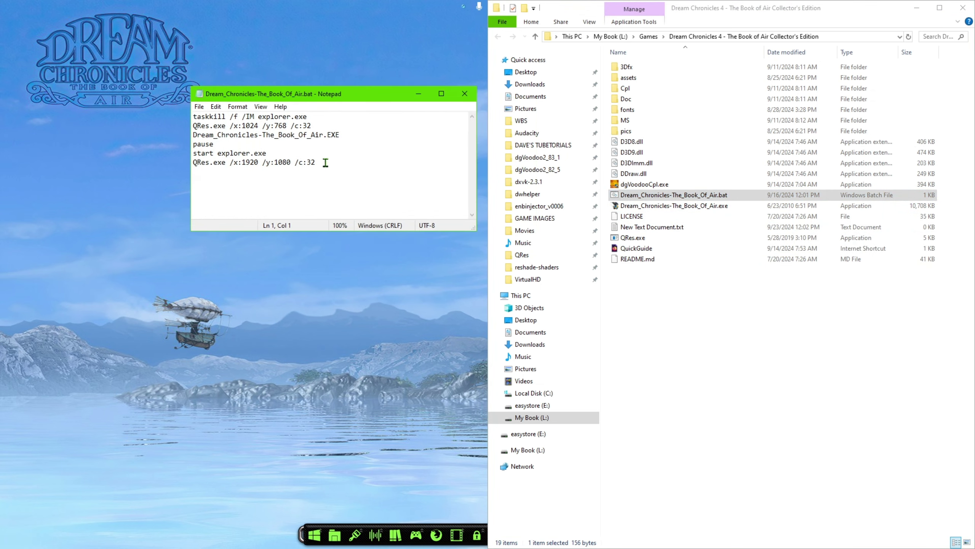
pyautogui.click(324, 162)
pyautogui.moveTo(324, 163); pyautogui.dragTo(190, 111)
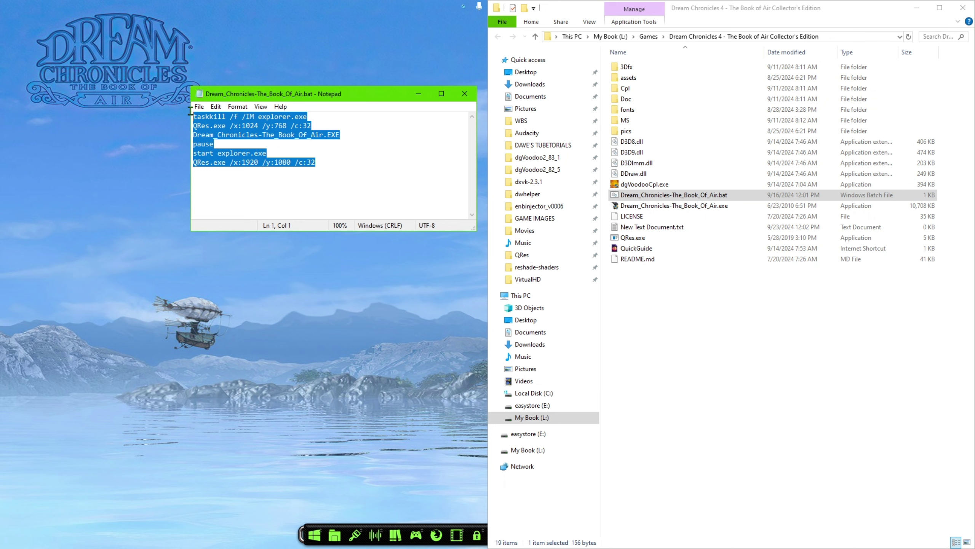
pyautogui.click(382, 194)
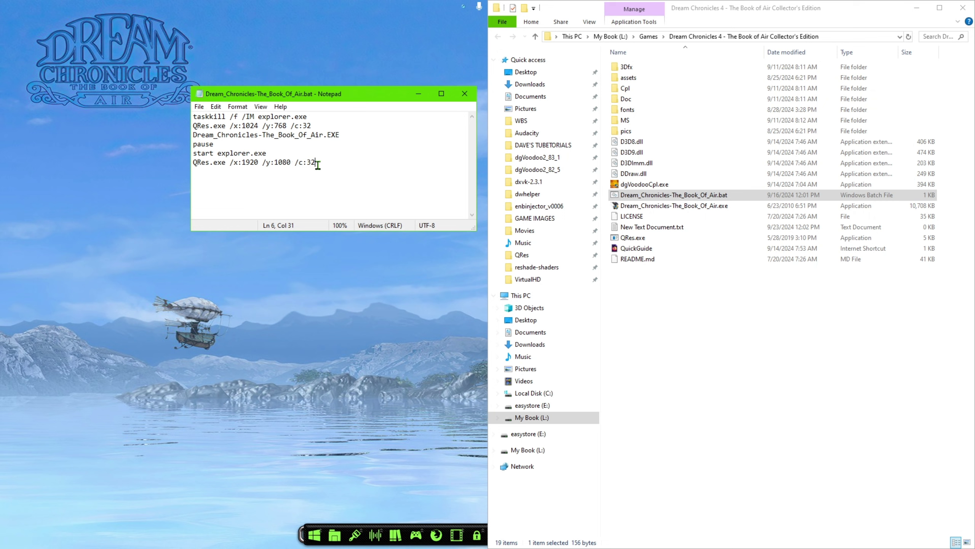
pyautogui.moveTo(315, 162); pyautogui.dragTo(173, 117)
pyautogui.hotkey('ctrl', 'c')
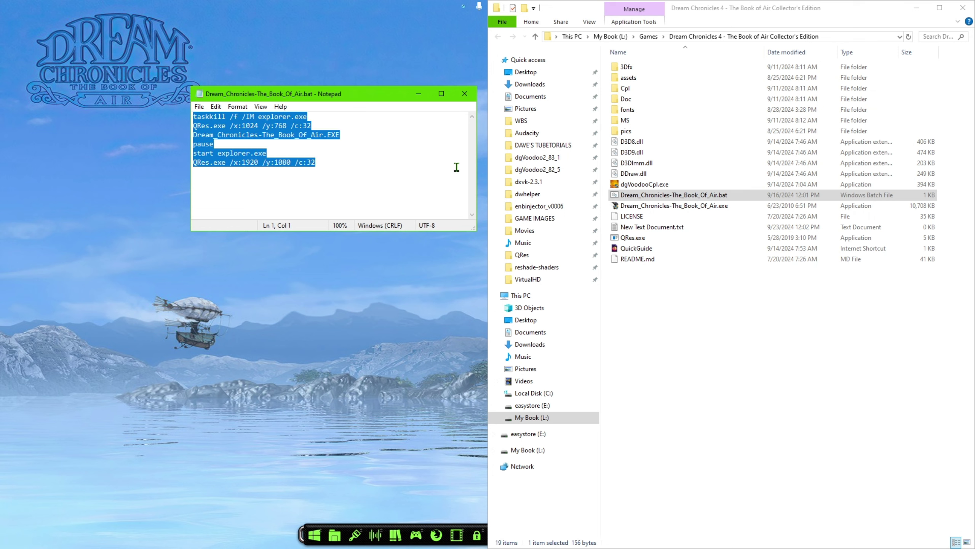
pyautogui.click(418, 97)
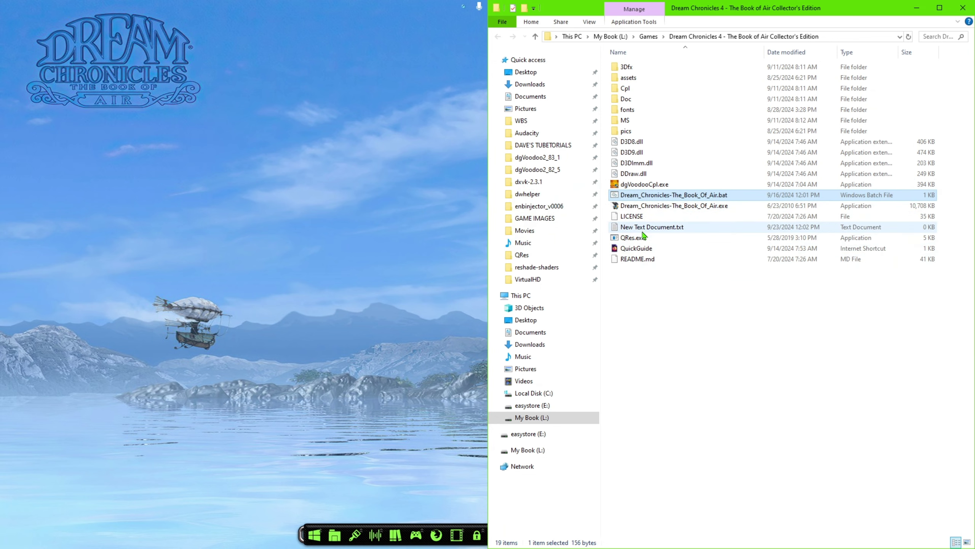
# Step: Open New Text Document.txt in Notepad and paste in the six-line QRes launcher script
pyautogui.click(626, 228)
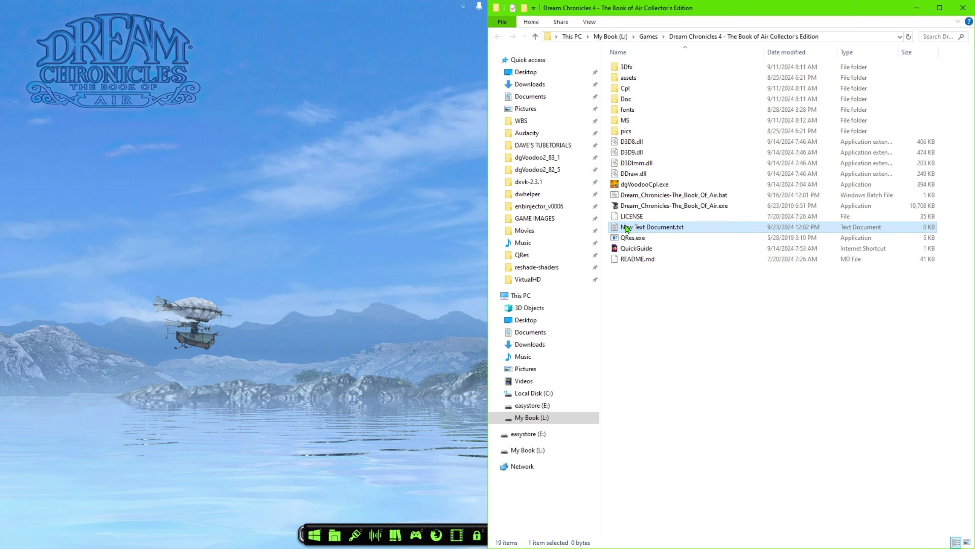
pyautogui.doubleClick(627, 228)
pyautogui.hotkey('ctrl', 'v')
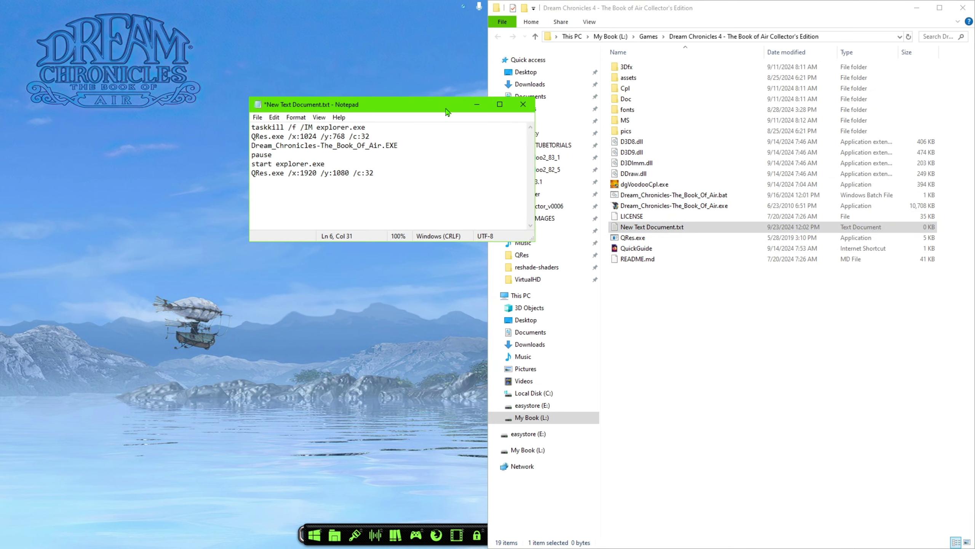
pyautogui.moveTo(446, 111); pyautogui.dragTo(389, 47)
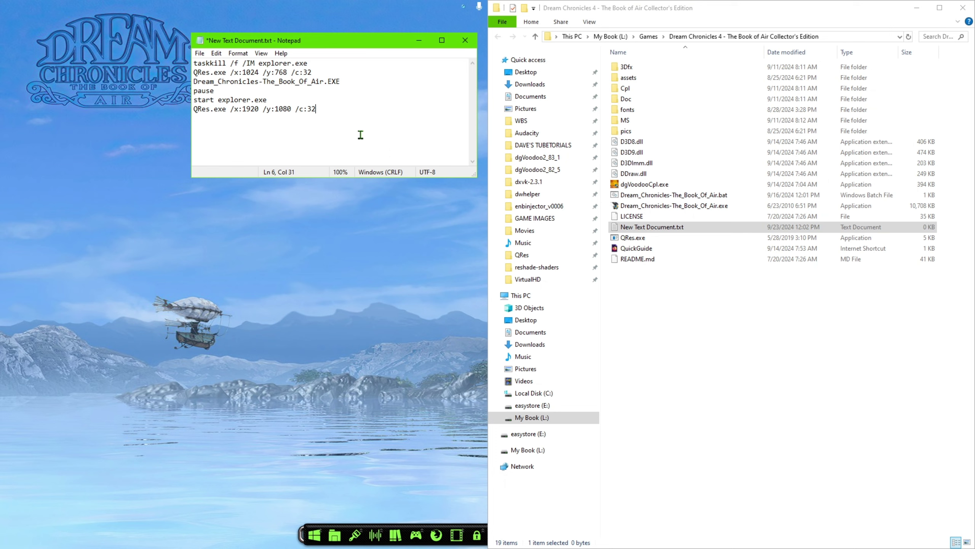
pyautogui.click(200, 54)
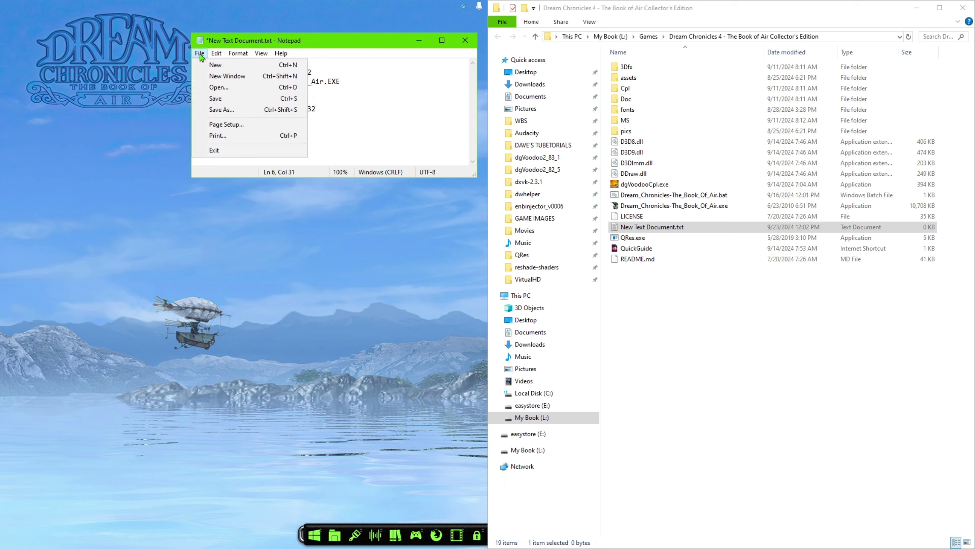
# Step: Save the script as 'DC The book of air.bat' using the All Files (*.*) type
pyautogui.click(225, 110)
pyautogui.click(294, 266)
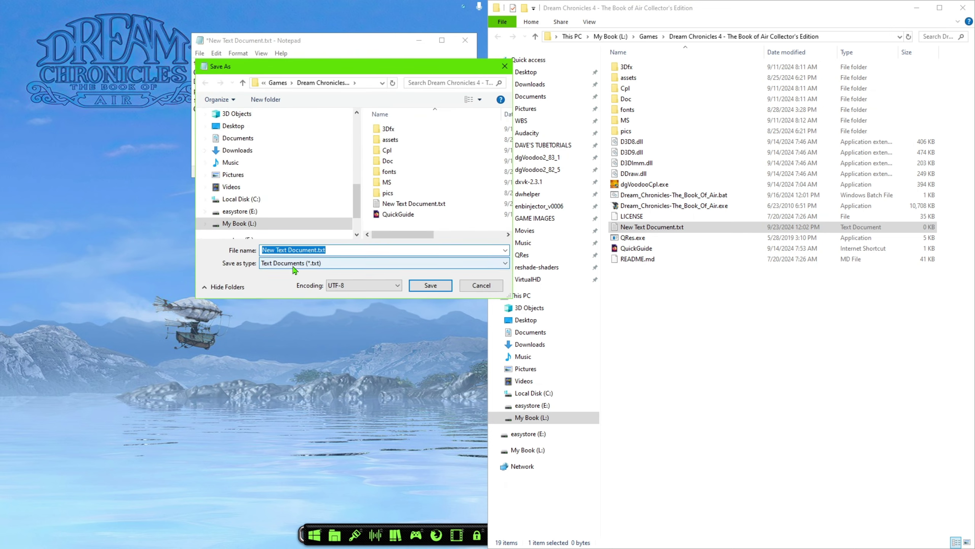
pyautogui.click(284, 282)
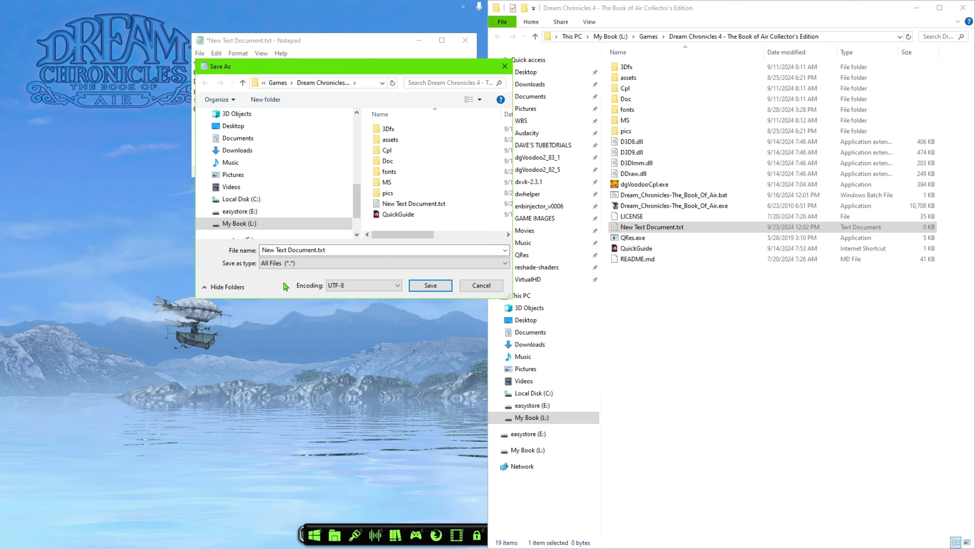
pyautogui.click(318, 250)
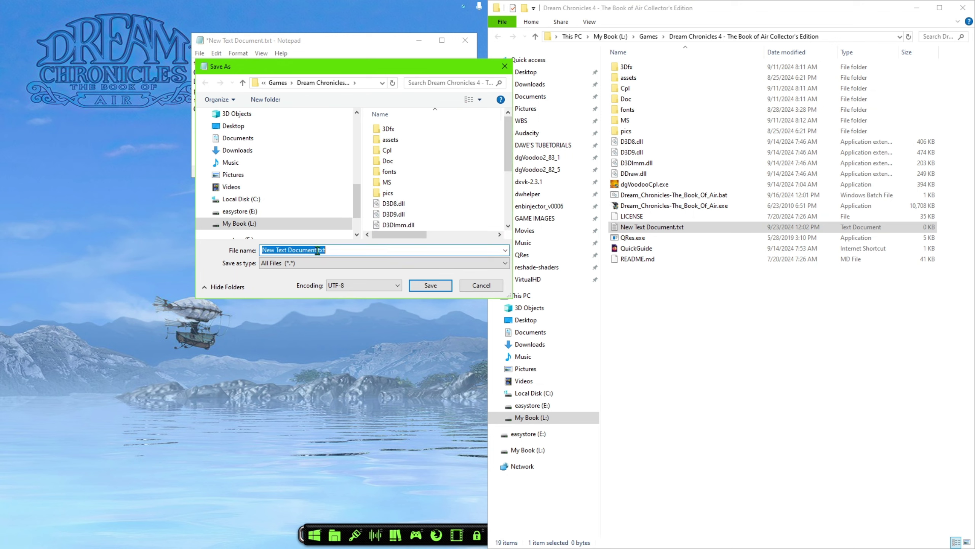
pyautogui.moveTo(318, 250); pyautogui.dragTo(125, 250)
pyautogui.write('DC')
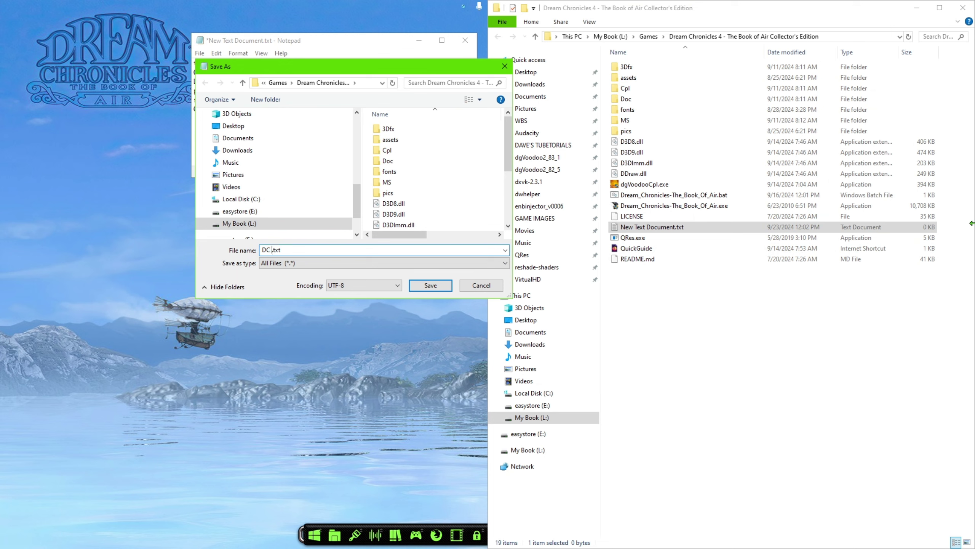
pyautogui.write(' The boo')
pyautogui.write('t')
pyautogui.click(431, 285)
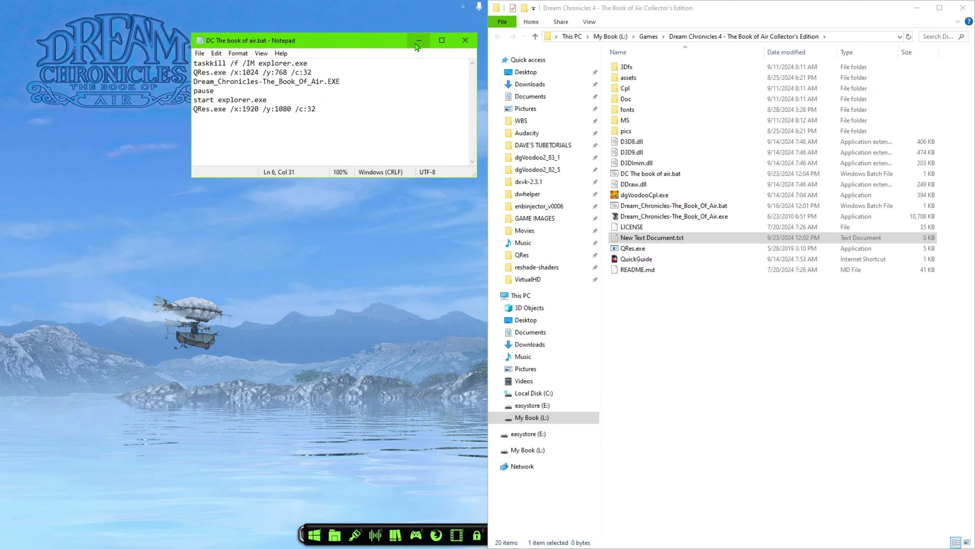
# Step: Sort the game folder newest first, then view DC The book of air.bat in Notepad and close it
pyautogui.click(806, 58)
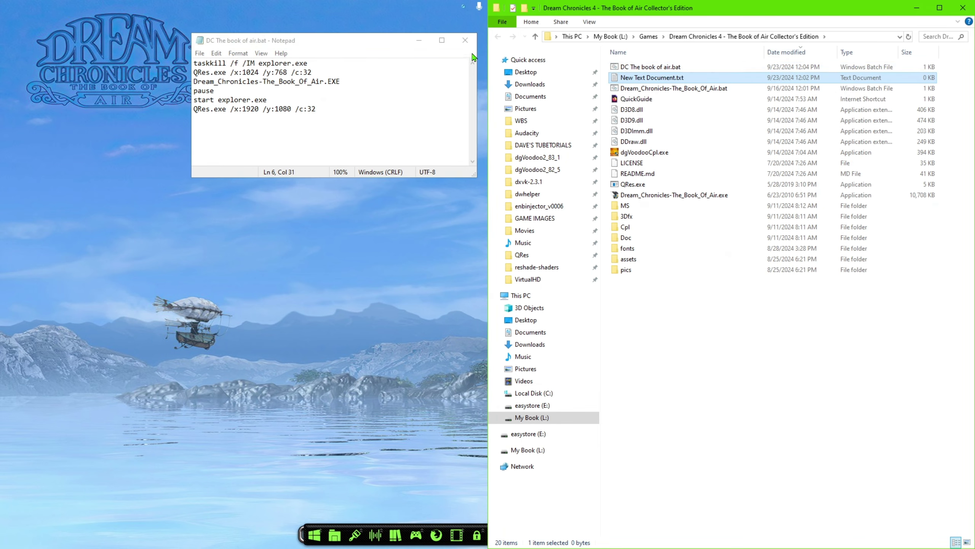
pyautogui.click(466, 40)
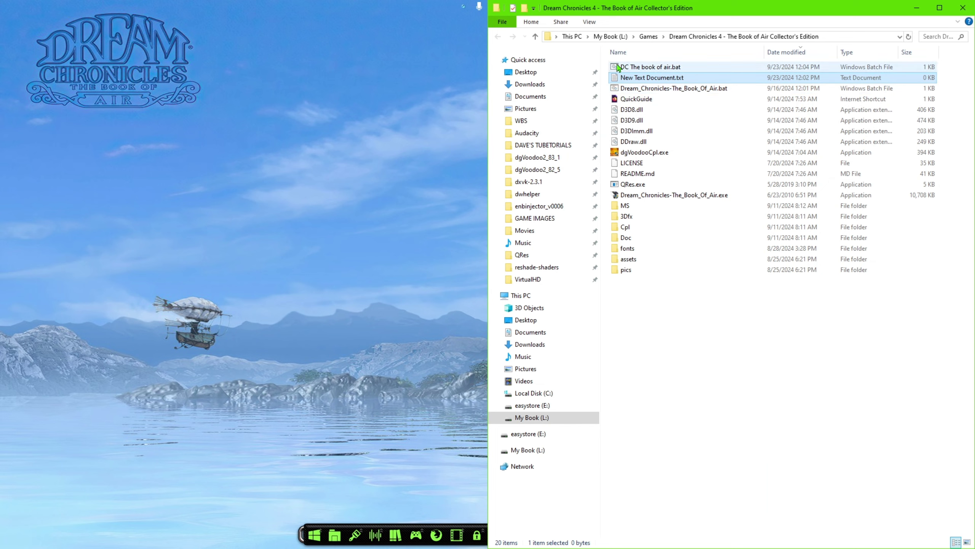
pyautogui.rightClick(653, 65)
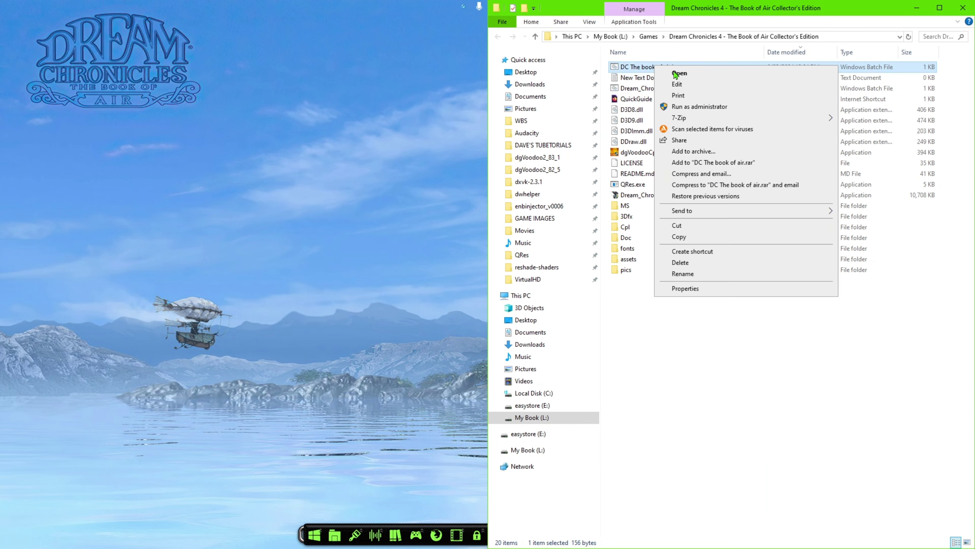
pyautogui.click(677, 85)
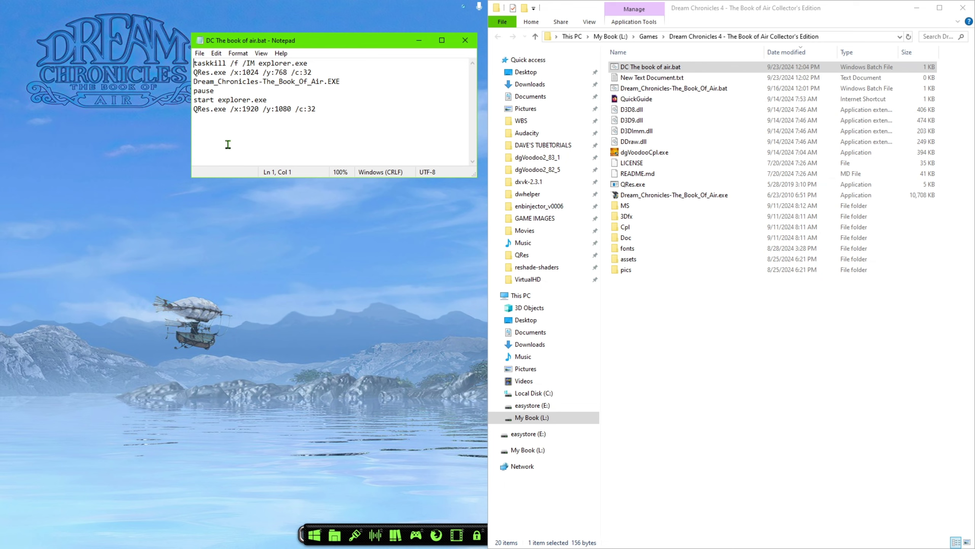
pyautogui.click(465, 40)
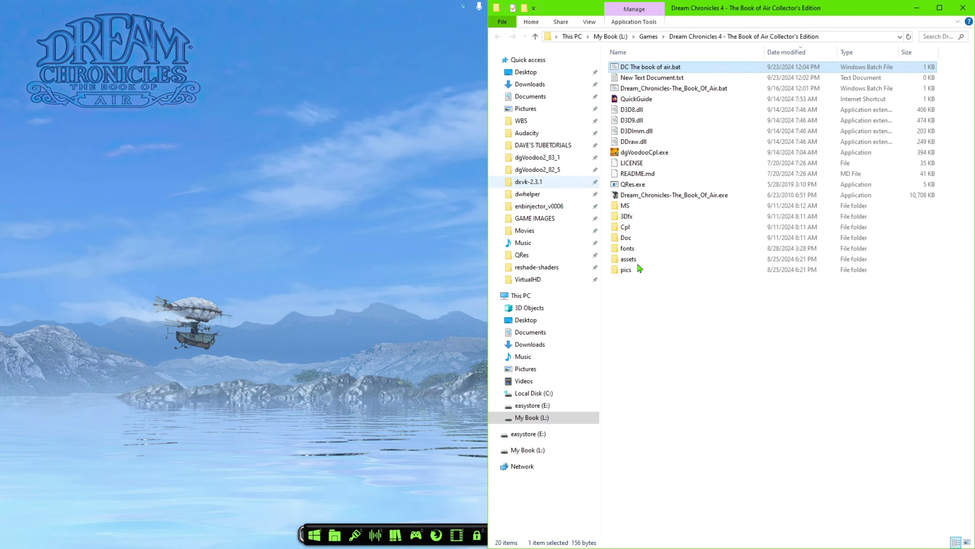
pyautogui.click(688, 309)
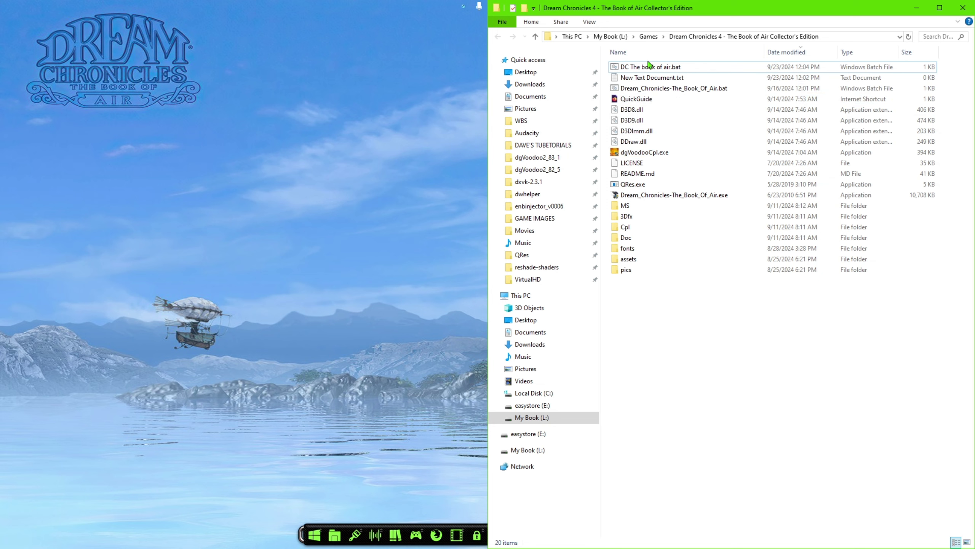
# Step: Launch Book of Air through DC The book of air.bat and start a new Casual game
pyautogui.doubleClick(648, 68)
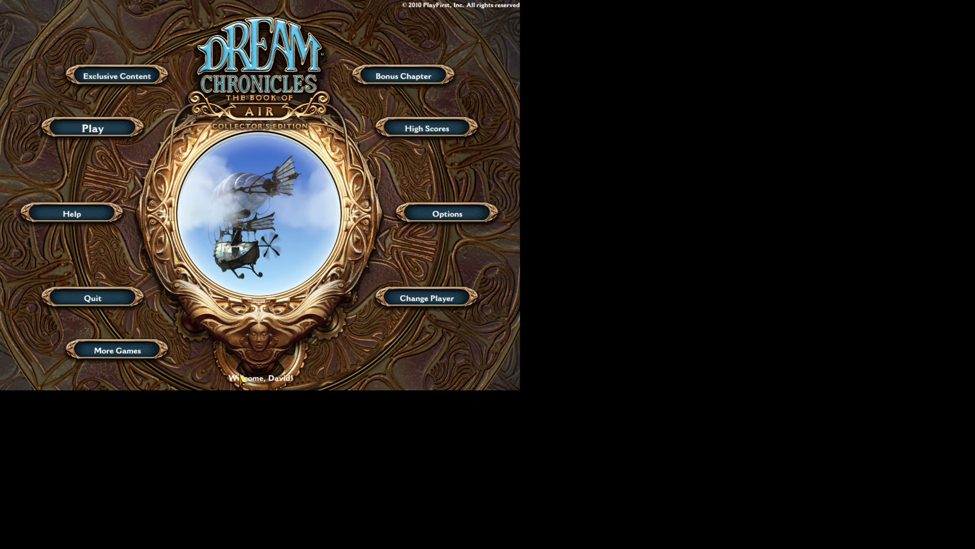
pyautogui.click(125, 126)
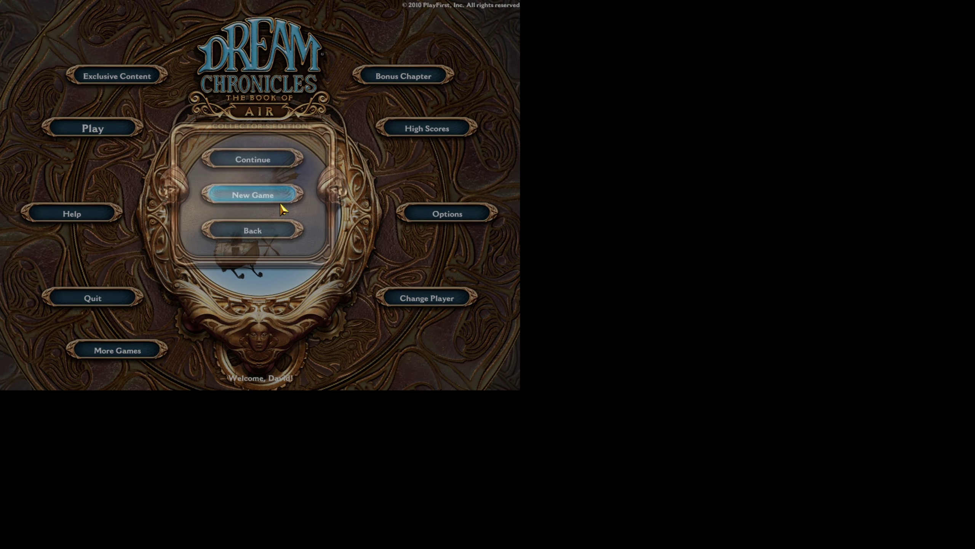
pyautogui.click(255, 200)
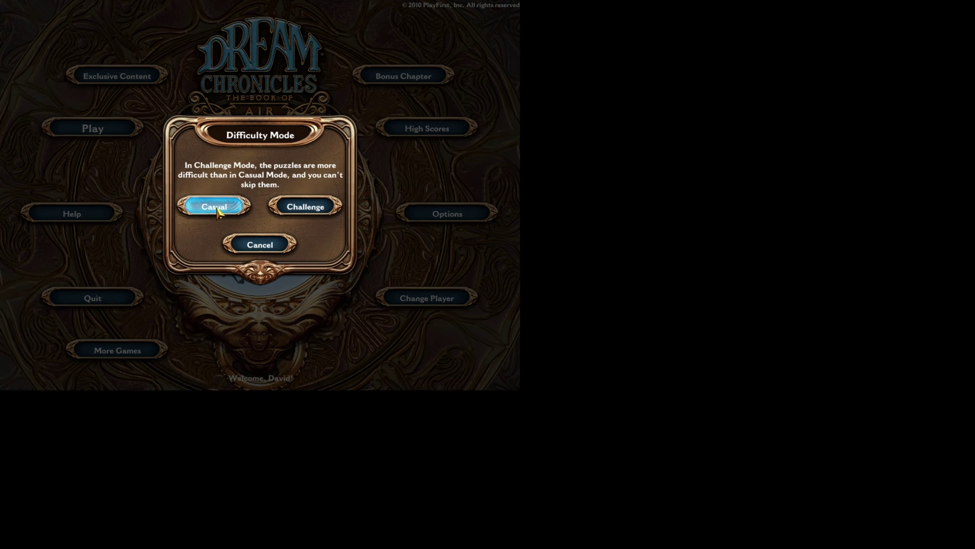
pyautogui.click(217, 210)
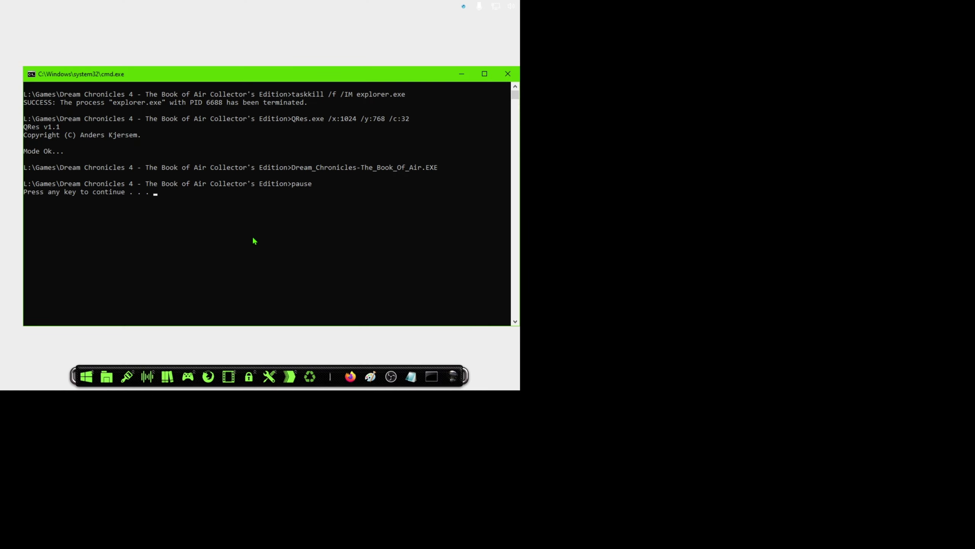
# Step: Continue past the paused command window's prompt so the script finishes and closes
pyautogui.click(245, 233)
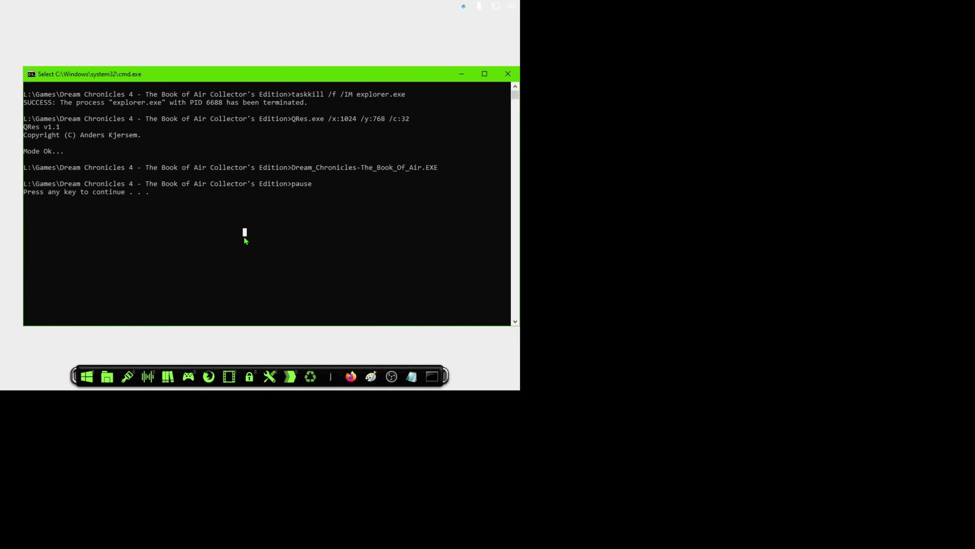
pyautogui.click(326, 222)
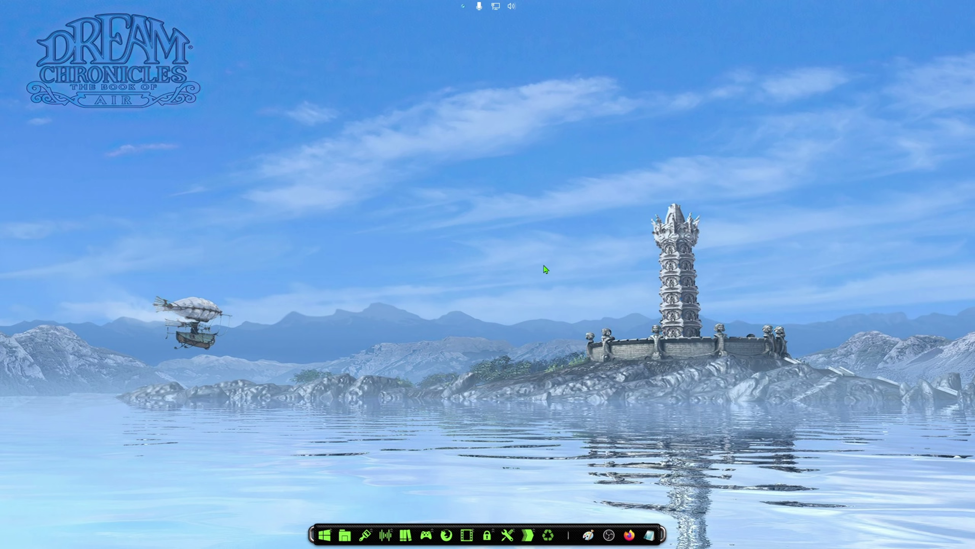
# Step: Restore and maximize the launcher script, highlighting its 1920 width value and resolution lines
pyautogui.click(652, 531)
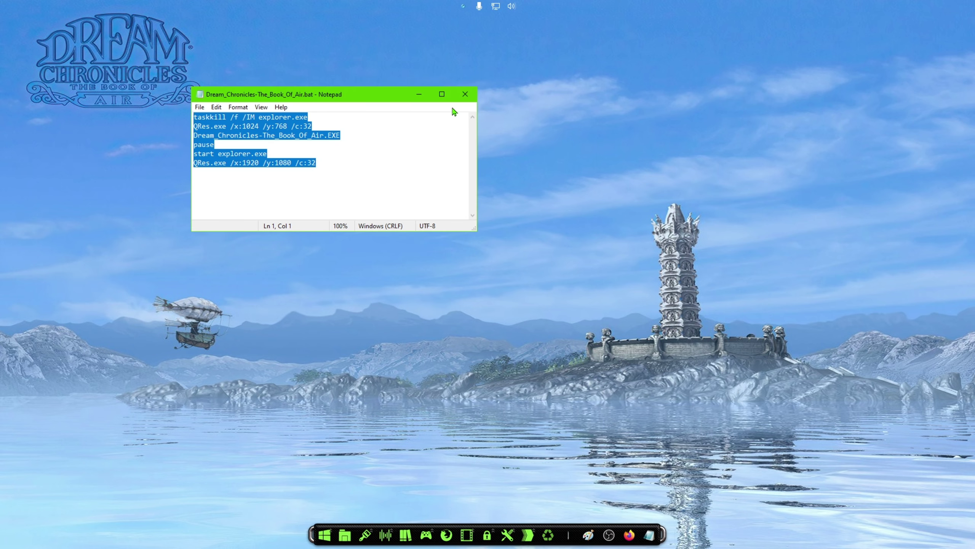
pyautogui.click(441, 94)
pyautogui.click(175, 196)
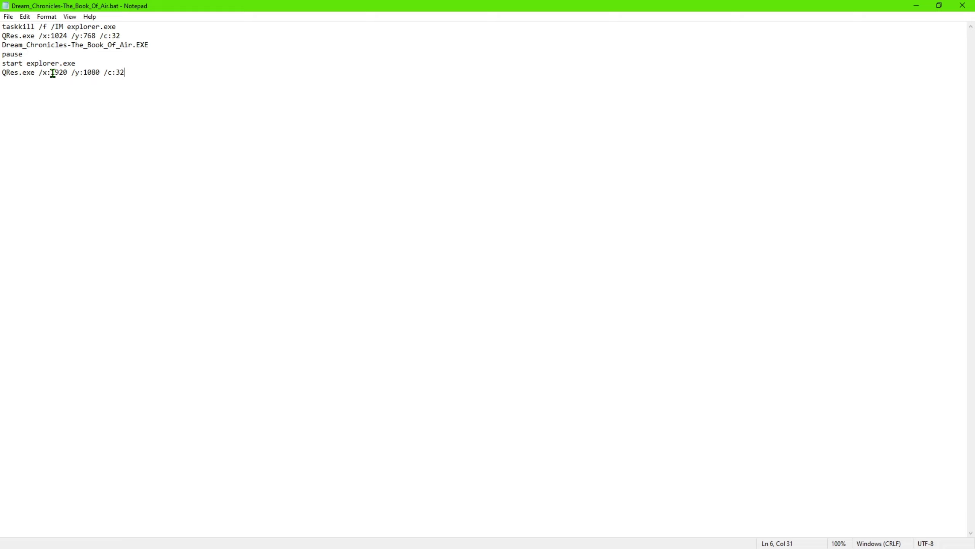
pyautogui.moveTo(54, 74); pyautogui.dragTo(100, 74)
pyautogui.click(91, 121)
pyautogui.moveTo(148, 70); pyautogui.dragTo(3, 17)
pyautogui.click(132, 130)
# Step: Close the script and bring up the dock's Game and Emulation Station rows
pyautogui.click(963, 5)
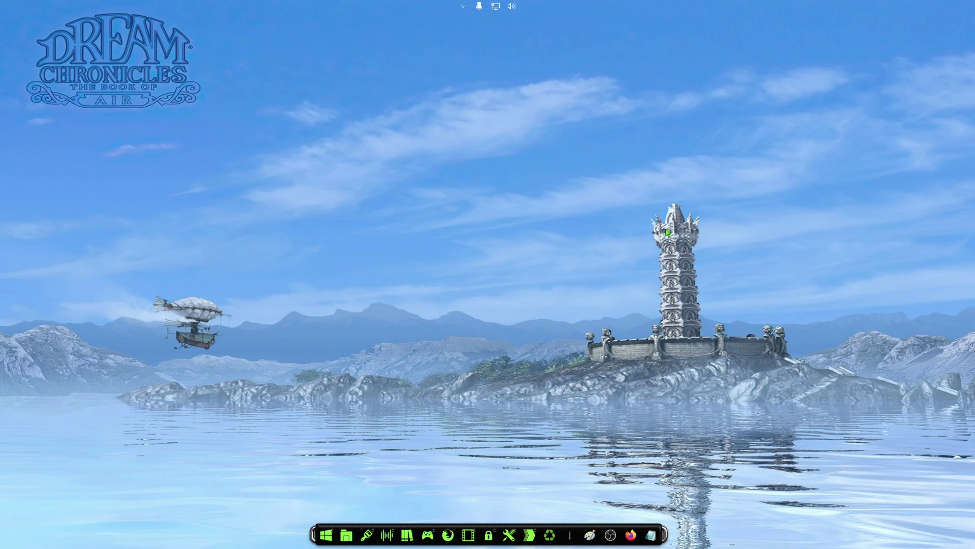
pyautogui.click(446, 539)
pyautogui.click(410, 505)
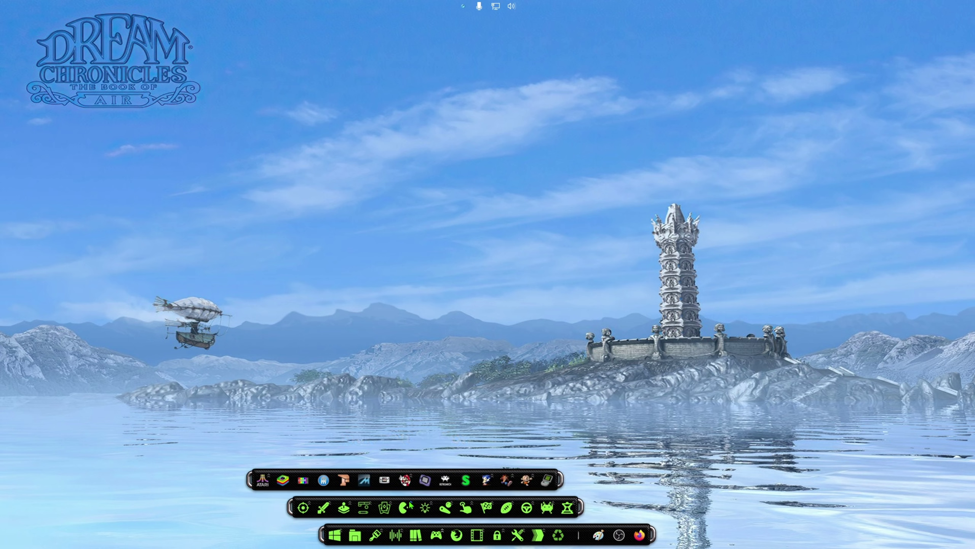
# Step: Open the Book of Air install folder from the dock's Dream Chronicles row and maximize it
pyautogui.click(445, 506)
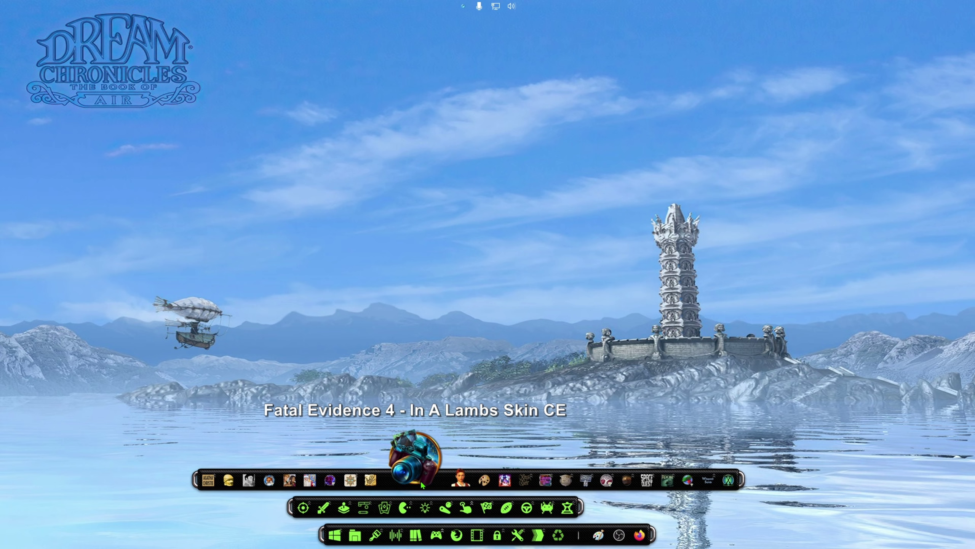
pyautogui.click(375, 476)
pyautogui.rightClick(401, 450)
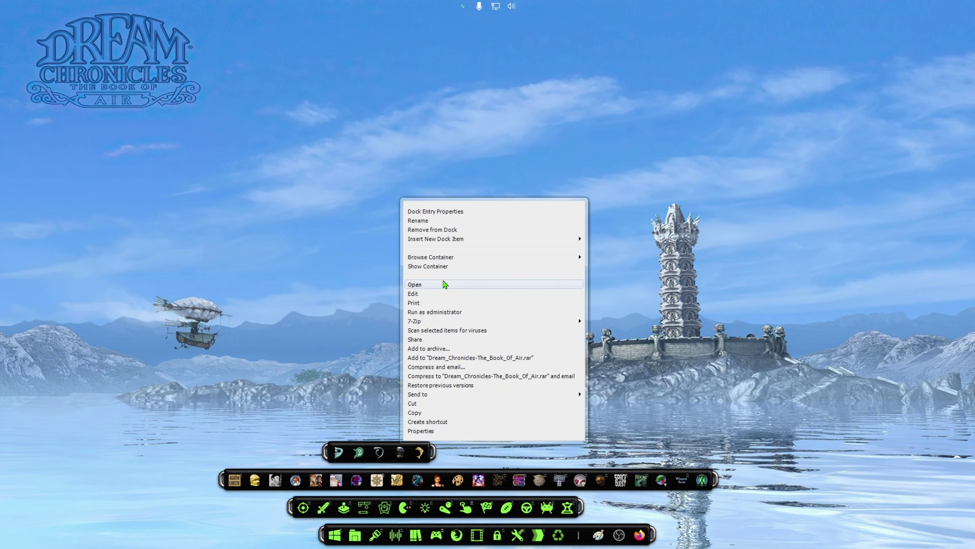
pyautogui.click(446, 269)
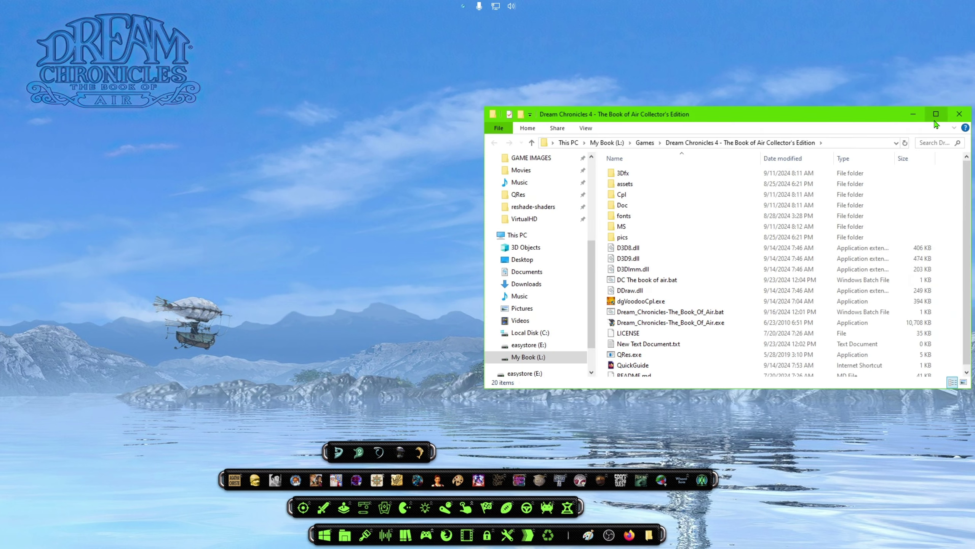
pyautogui.doubleClick(936, 118)
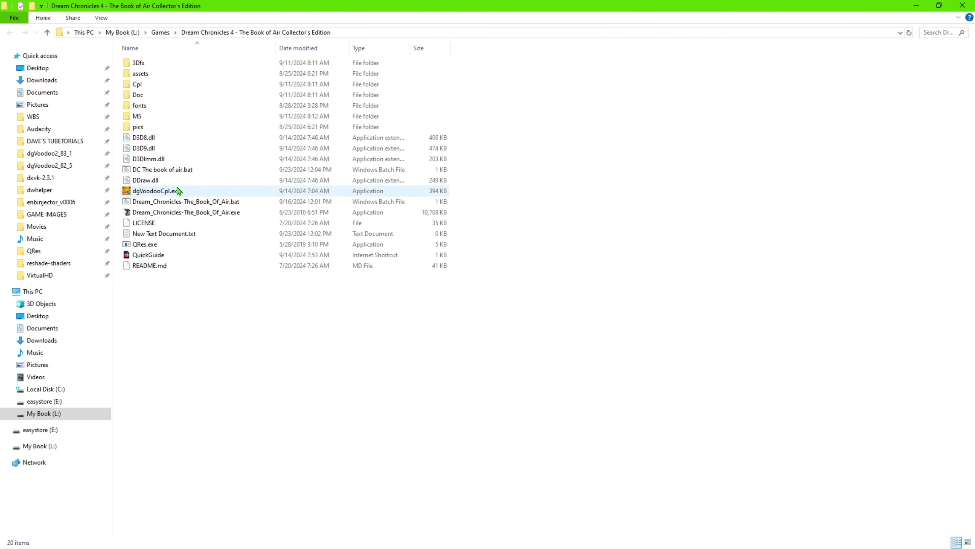
# Step: Set dgVoodooCpl.exe to always run as administrator via its Compatibility properties
pyautogui.click(176, 192)
pyautogui.rightClick(176, 190)
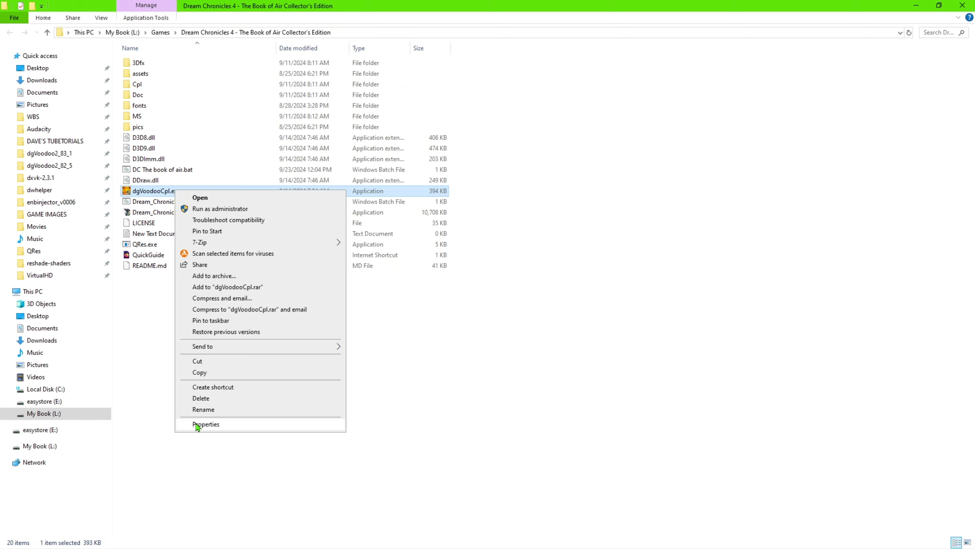
pyautogui.click(213, 426)
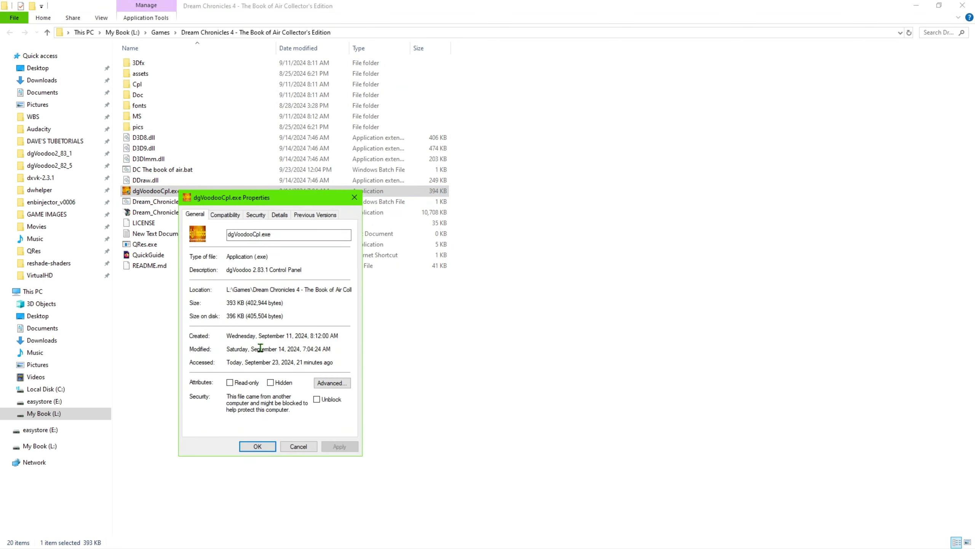
pyautogui.click(225, 214)
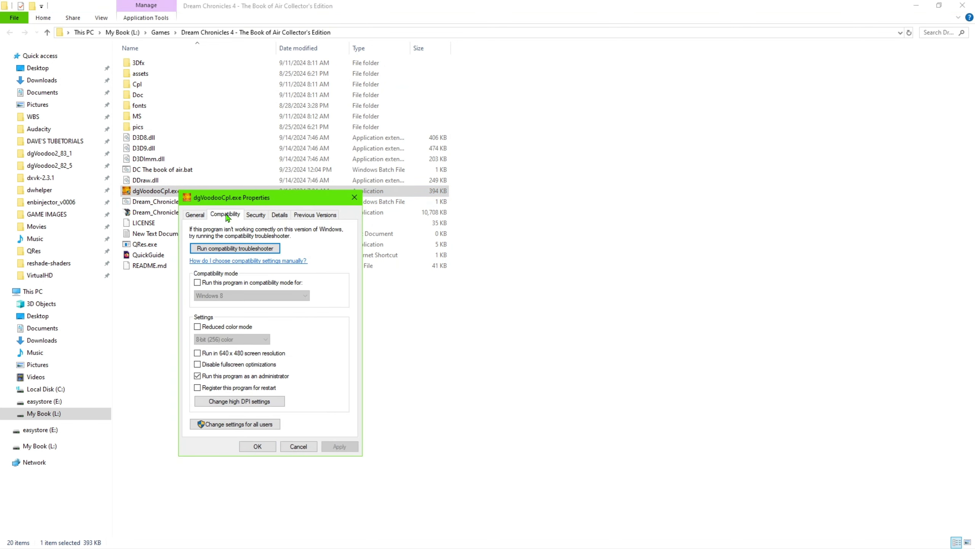
pyautogui.click(203, 378)
pyautogui.click(257, 447)
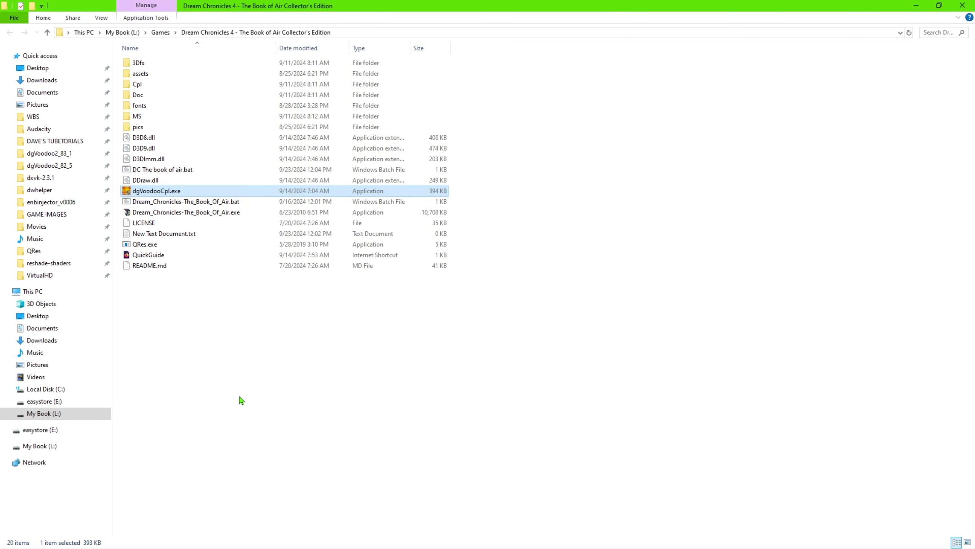
pyautogui.click(241, 399)
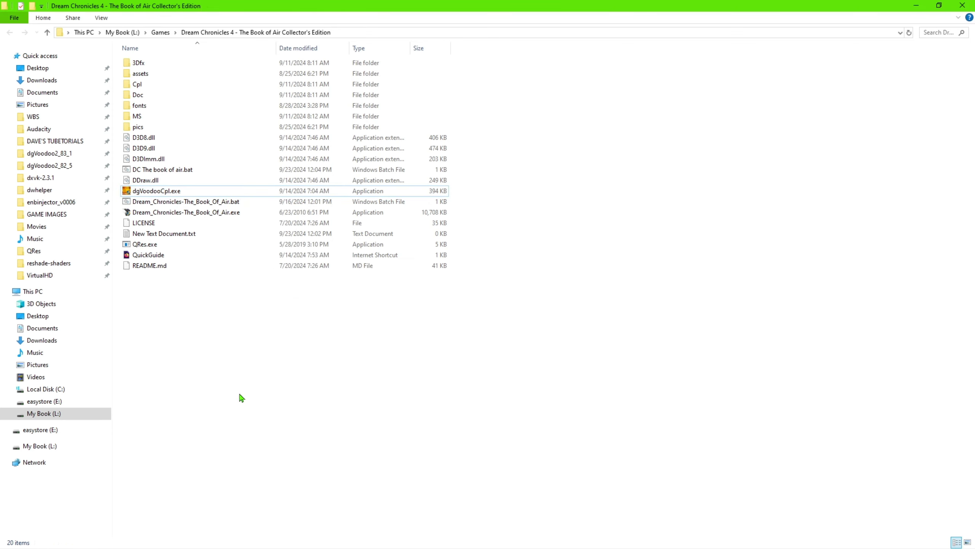
pyautogui.doubleClick(165, 191)
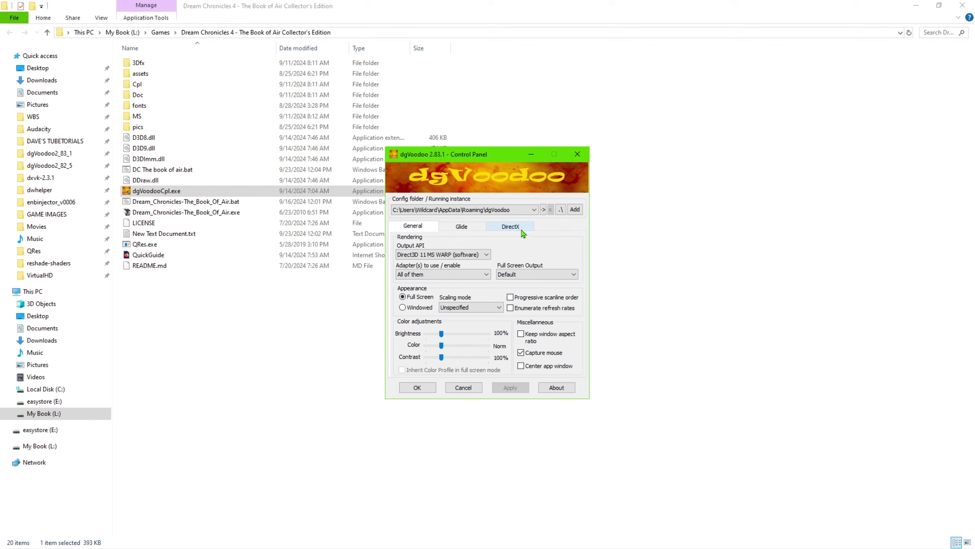
pyautogui.moveTo(410, 255)
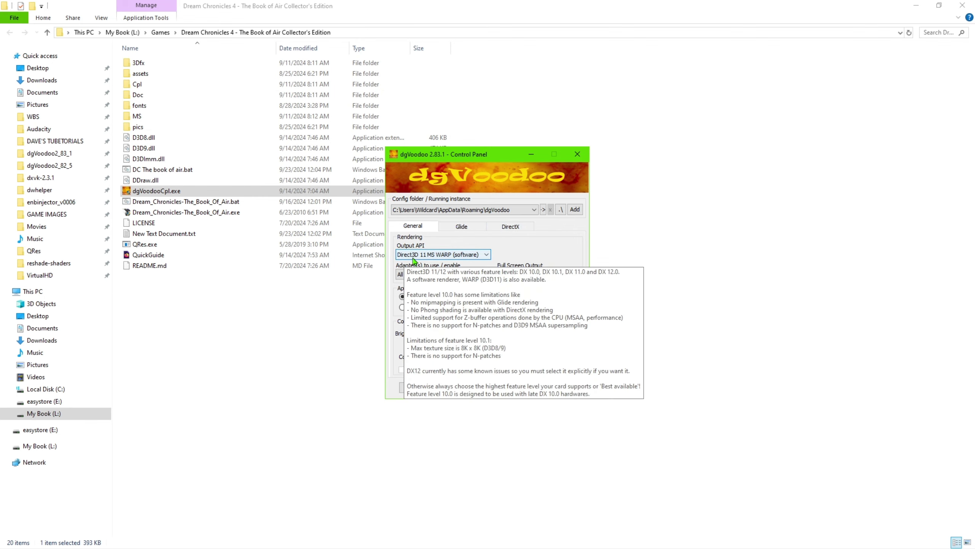
pyautogui.click(487, 255)
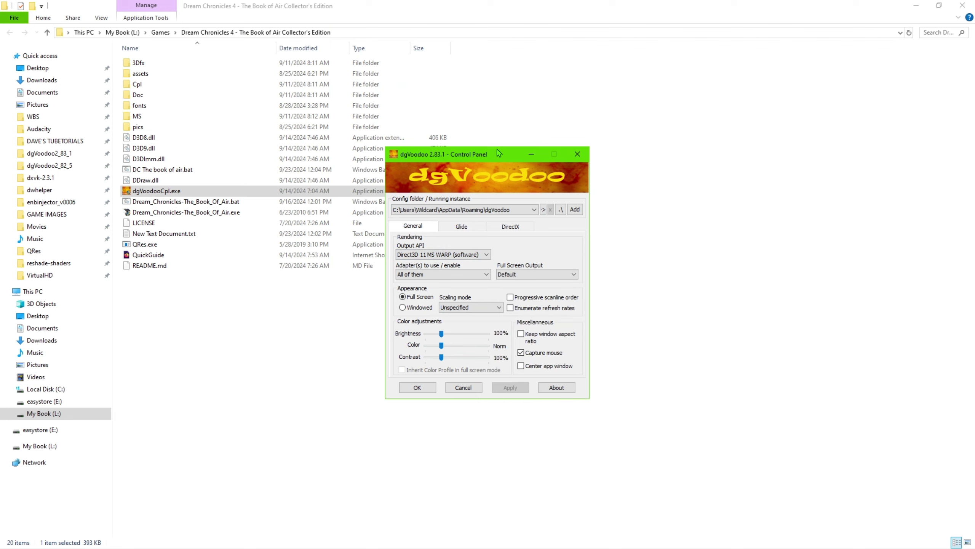
pyautogui.click(486, 256)
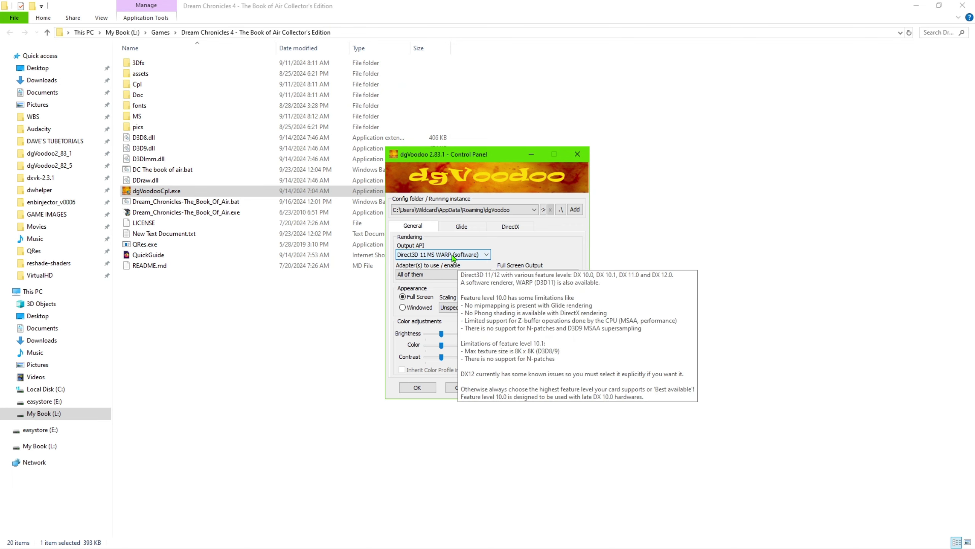
pyautogui.moveTo(454, 257)
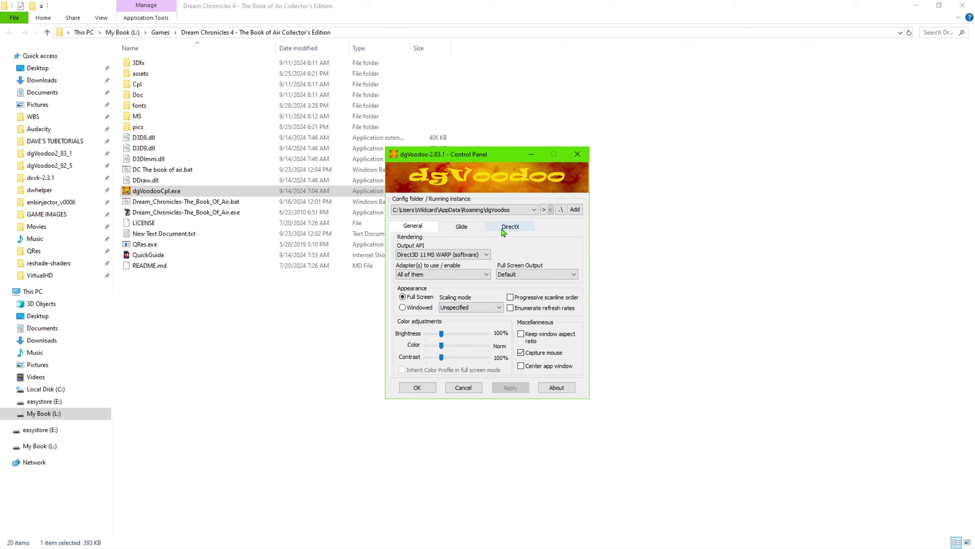
# Step: Show dgVoodoo's DirectX tab, confirming 1024x768 resolution and a GeForce4 Ti 4800 card
pyautogui.click(517, 229)
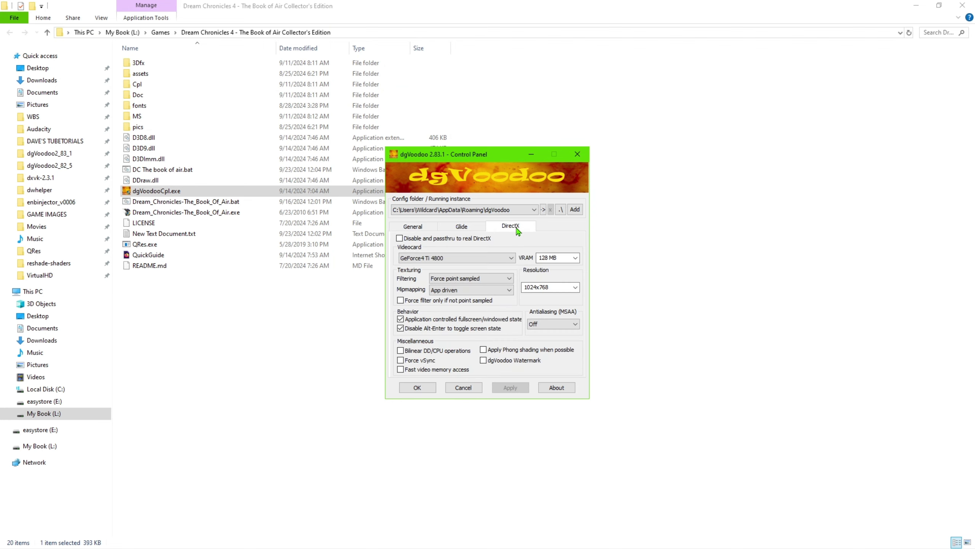
pyautogui.moveTo(418, 265)
pyautogui.moveTo(570, 295)
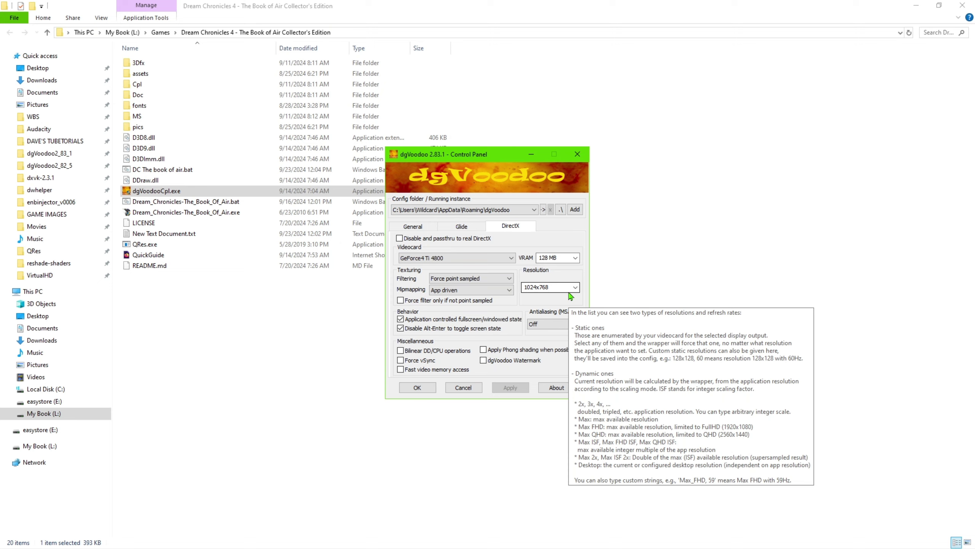
pyautogui.click(561, 288)
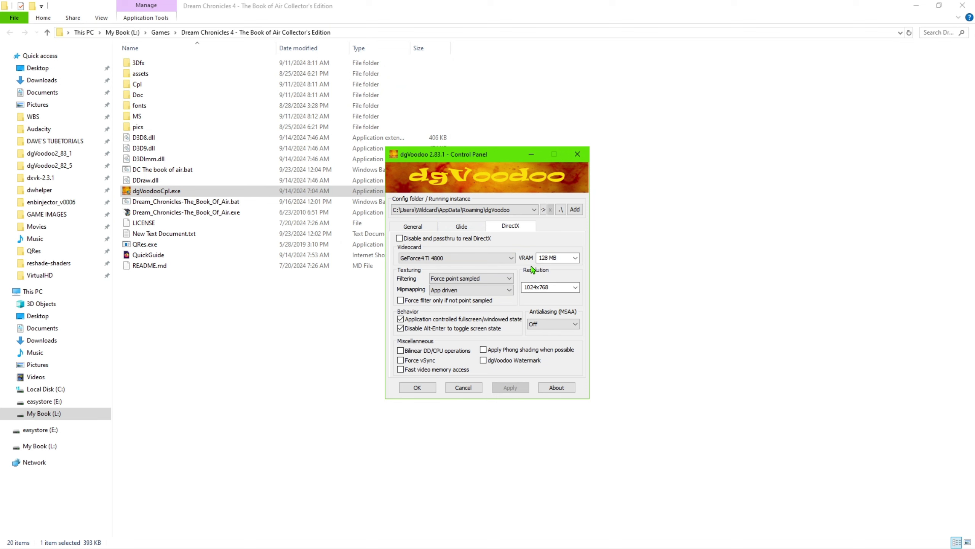
# Step: Set scaling mode to stretched with kept aspect ratio, then apply from the DirectX tab
pyautogui.click(427, 230)
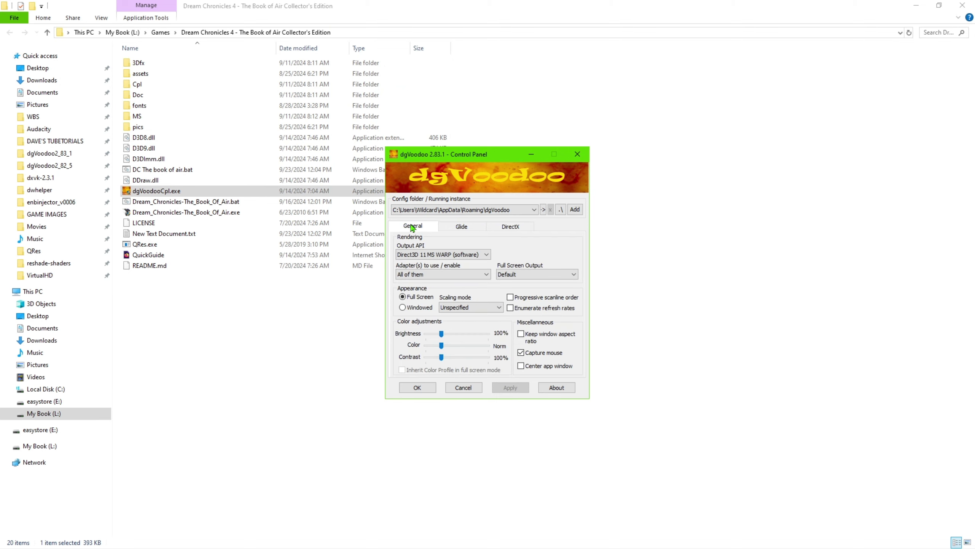
pyautogui.click(500, 309)
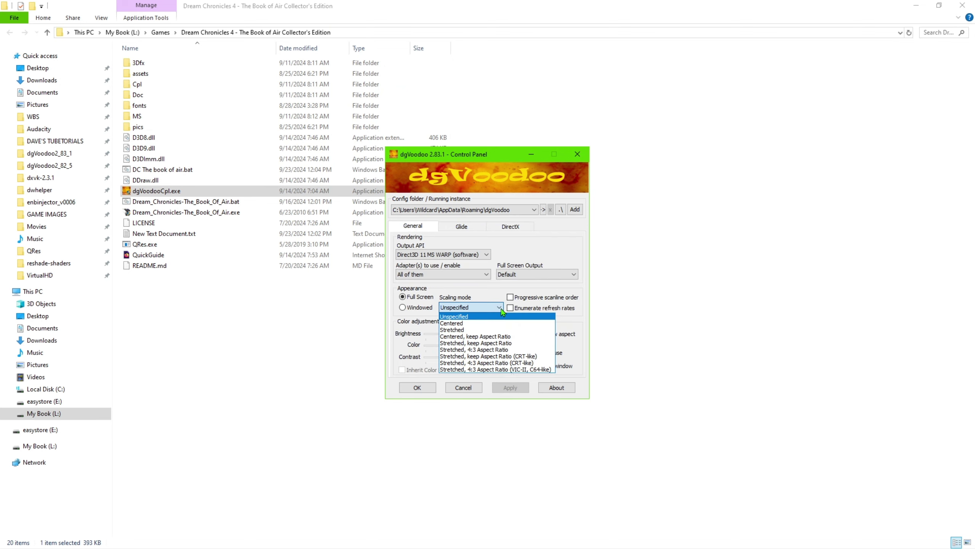
pyautogui.click(529, 357)
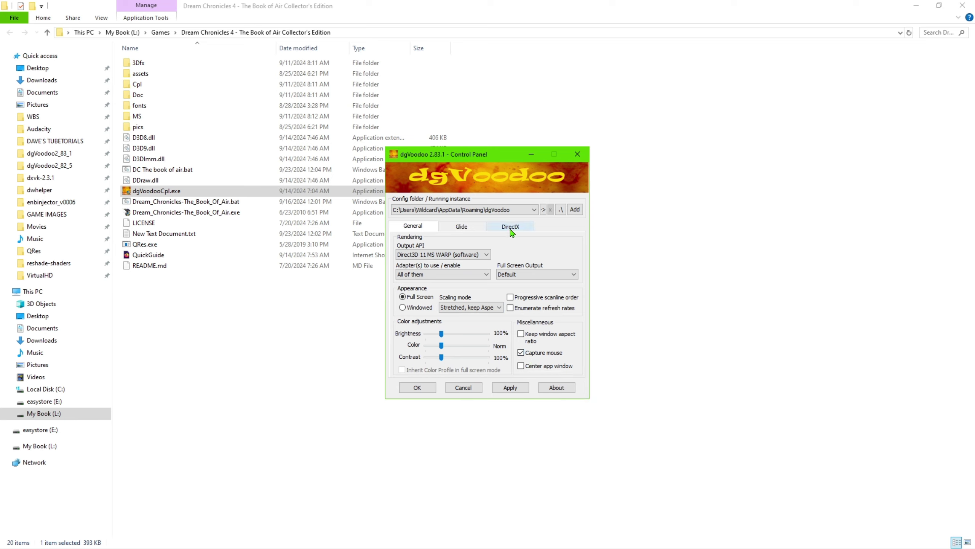
pyautogui.click(524, 230)
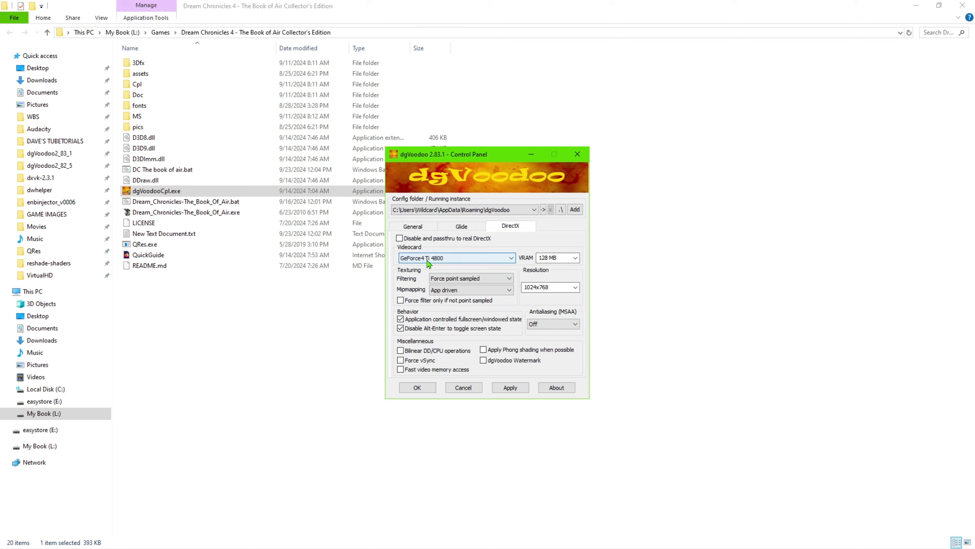
pyautogui.click(518, 392)
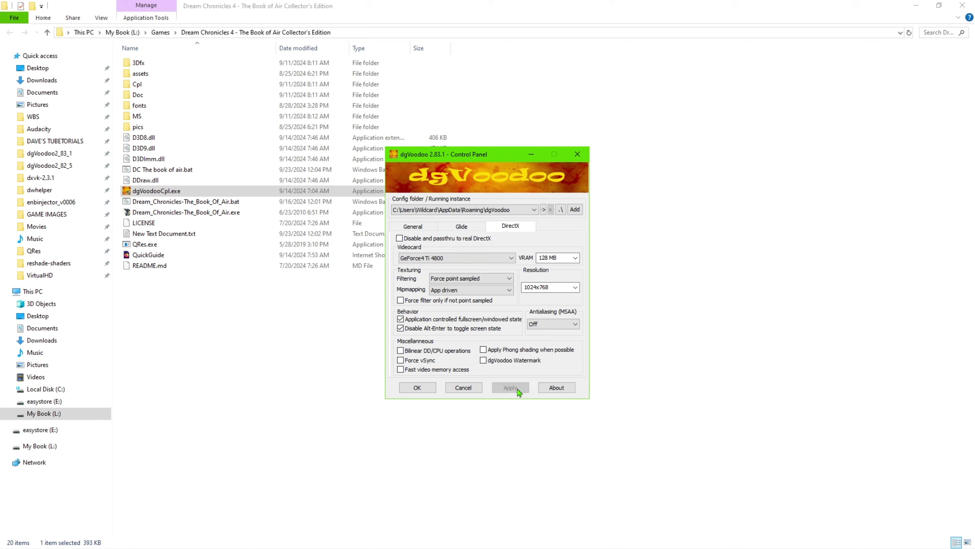
# Step: Save the dgVoodoo settings with OK and close the game folder window
pyautogui.click(417, 388)
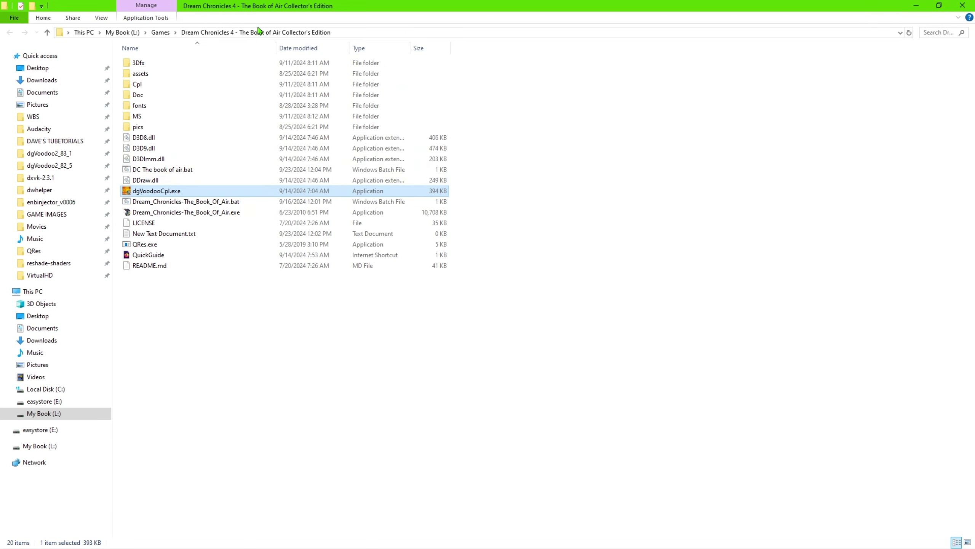
pyautogui.click(964, 5)
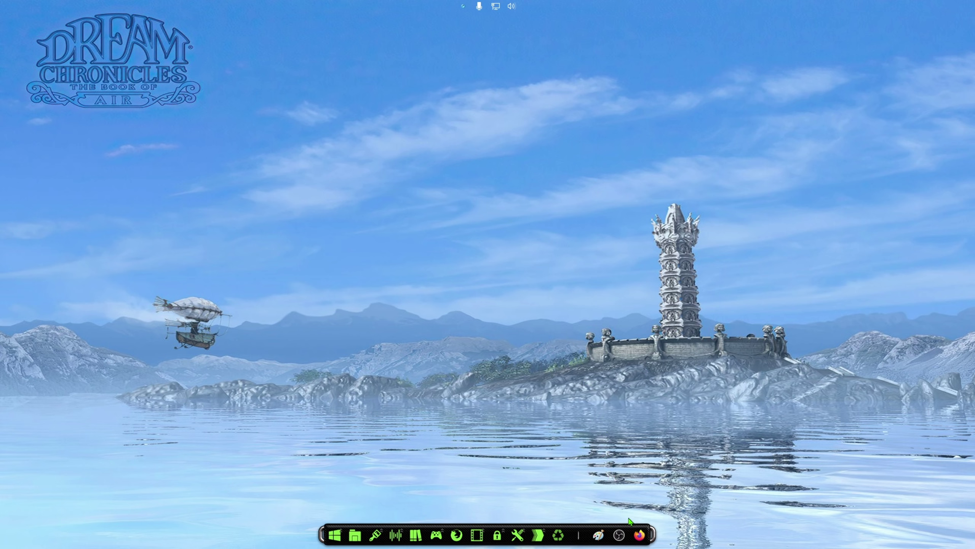
# Step: Reopen the game folder and select all four DLLs in MS\x86
pyautogui.hotkey('alt', 'Tab')
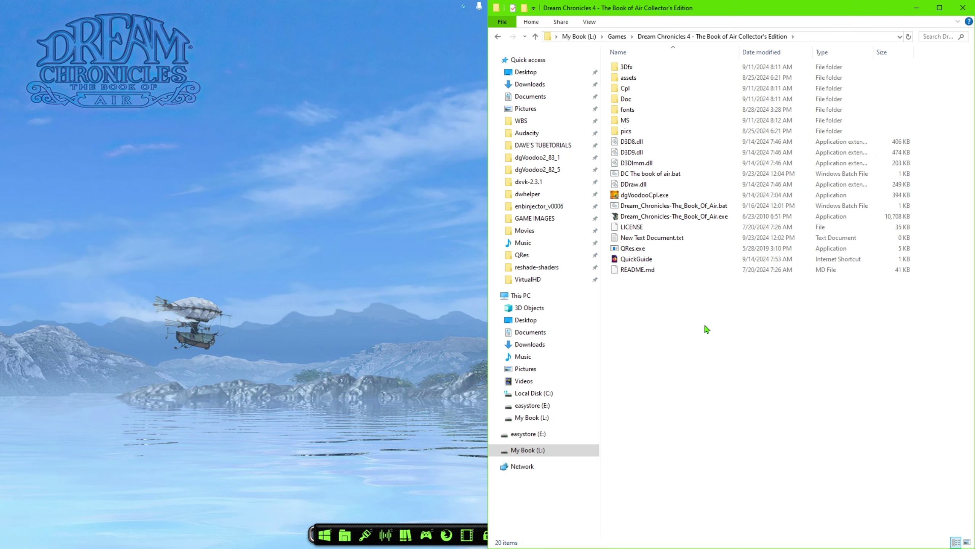
pyautogui.click(624, 121)
pyautogui.doubleClick(624, 121)
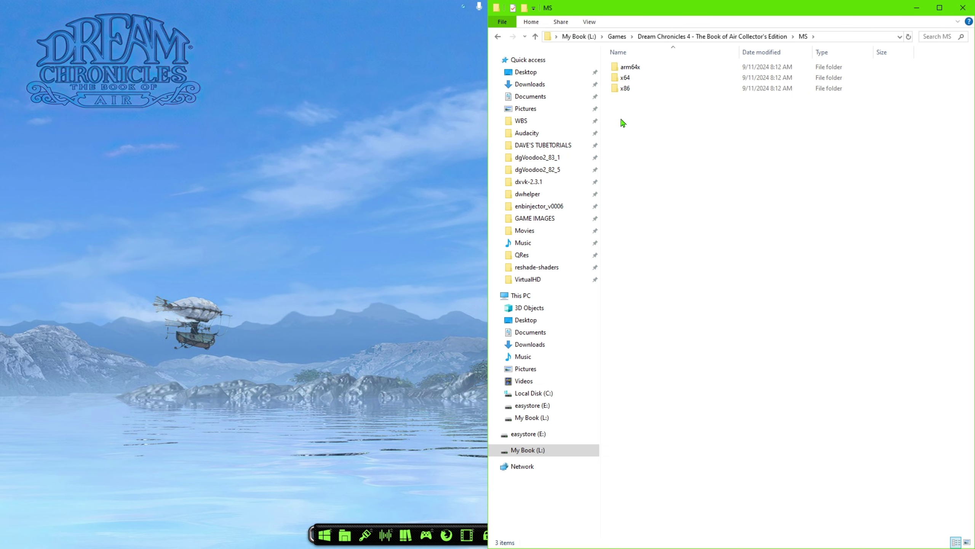
pyautogui.doubleClick(623, 93)
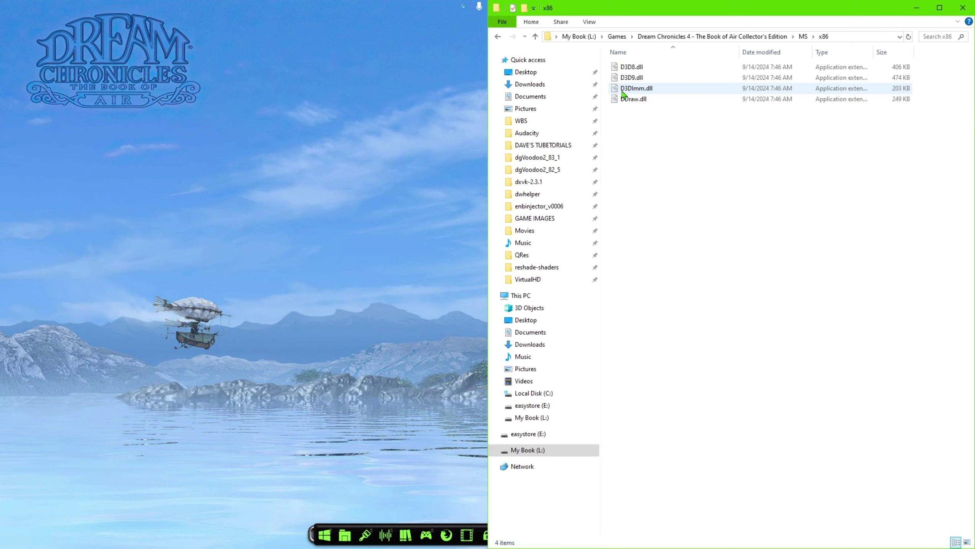
pyautogui.hotkey('ctrl', 'a')
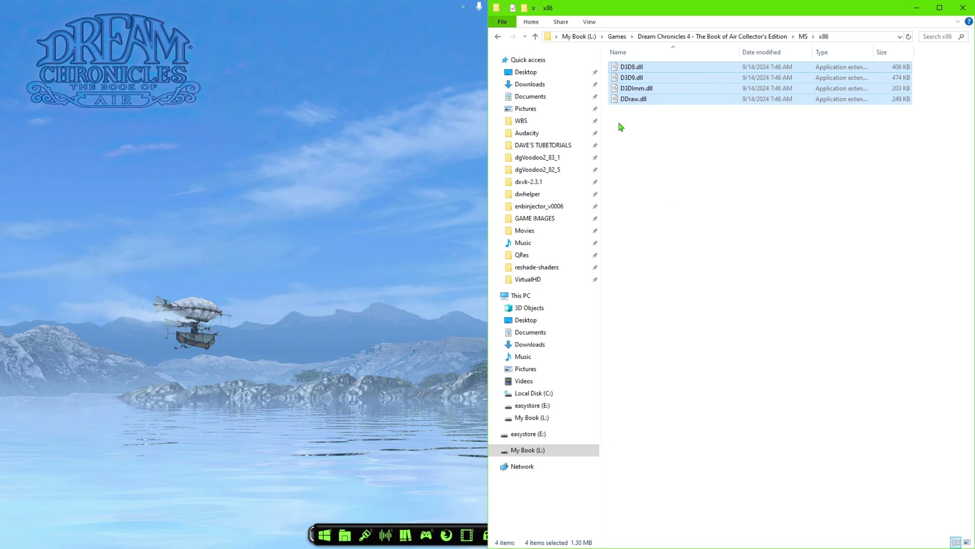
# Step: Paste the x86 DLLs into the game folder, replacing the existing files
pyautogui.click(498, 36)
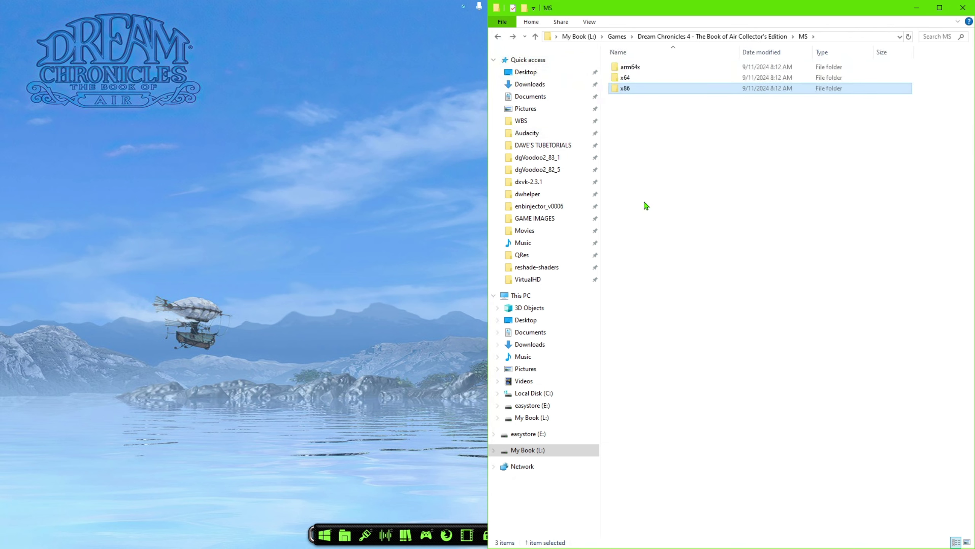
pyautogui.click(498, 36)
pyautogui.hotkey('ctrl', 'v')
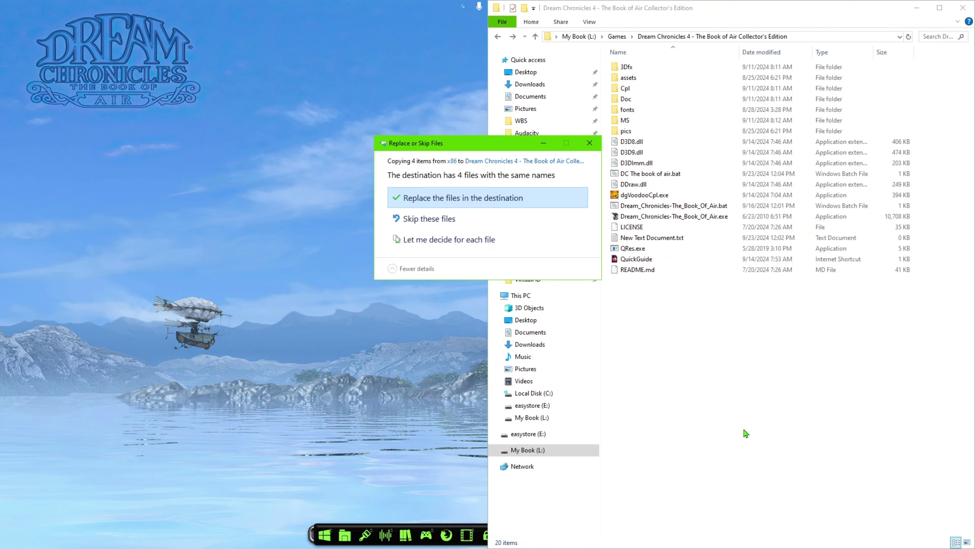
pyautogui.click(443, 200)
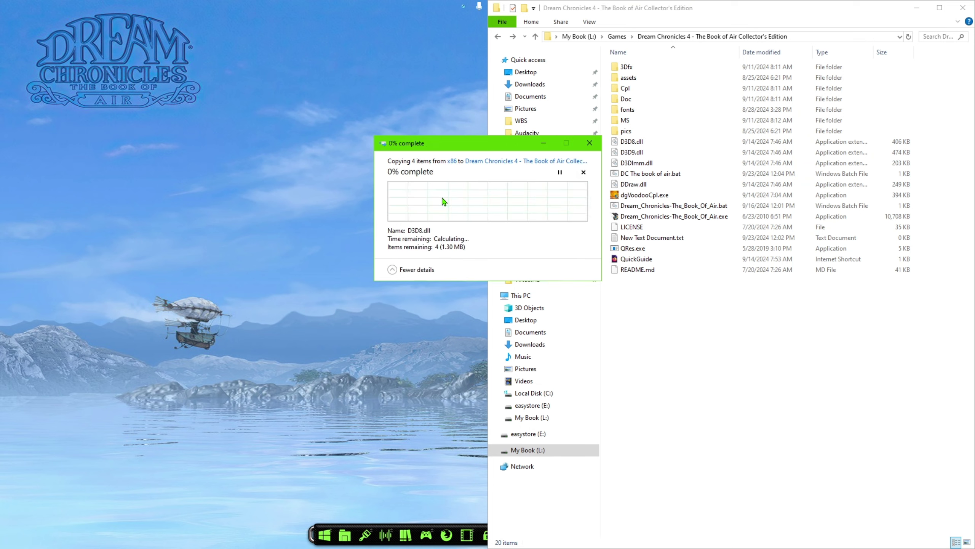
pyautogui.click(781, 413)
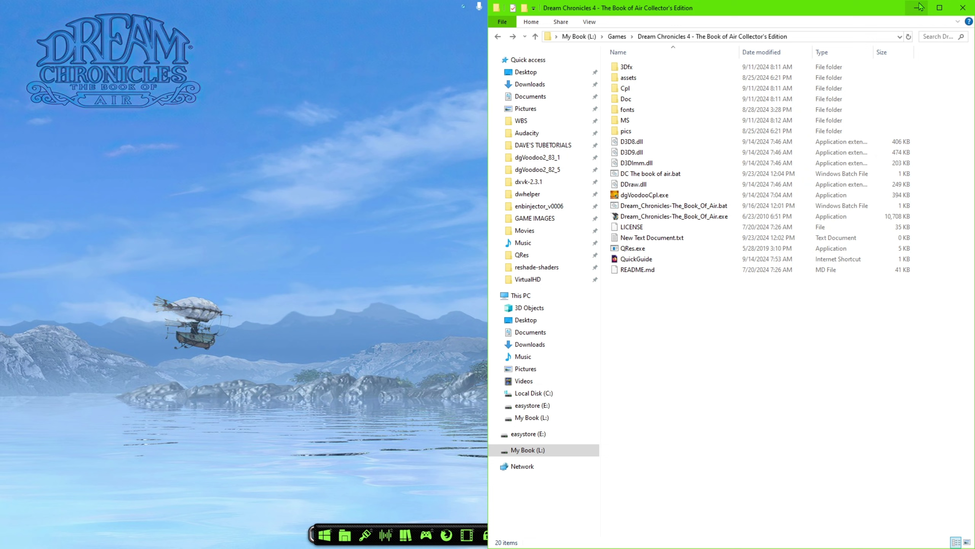
# Step: Close the Dream Chronicles 4 game folder window
pyautogui.click(964, 6)
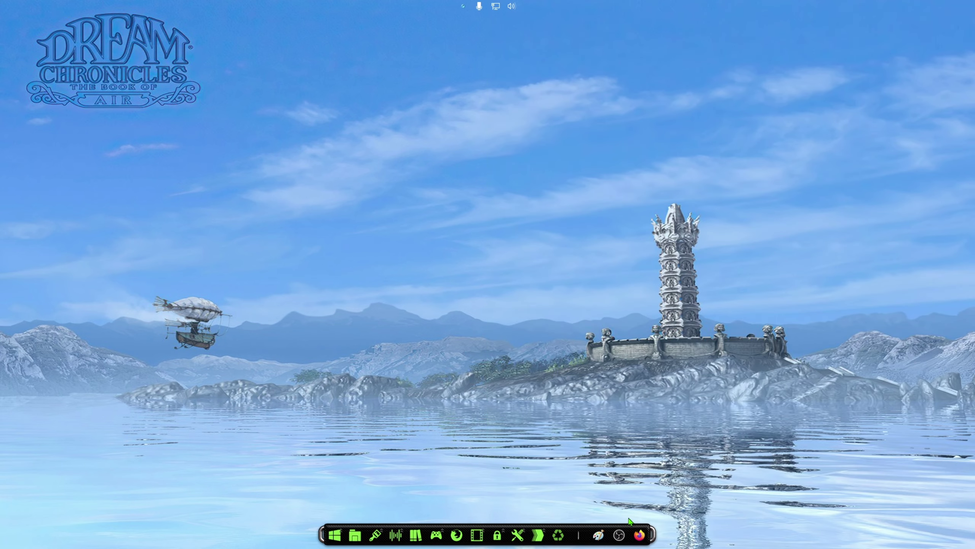